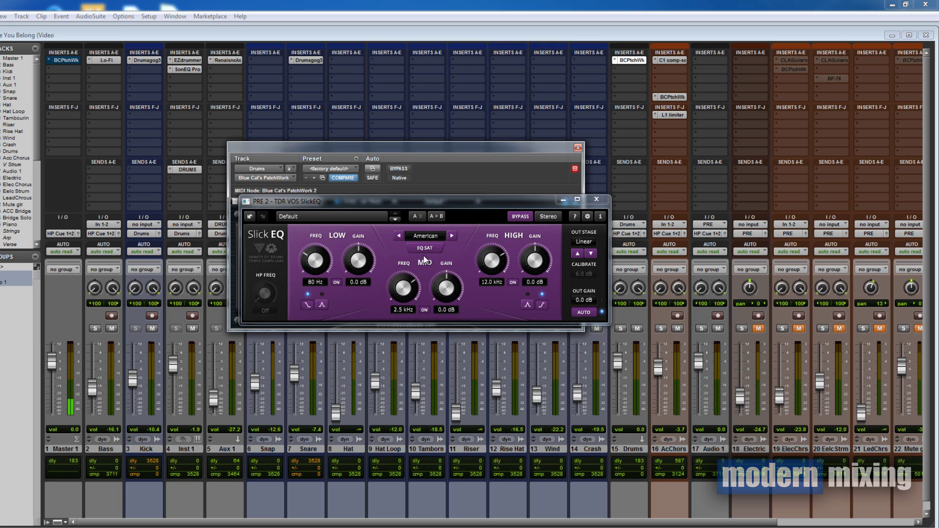
# Step: View the available SlickEQ models, and rearrange the plugin windows to uncover the Blue Cat's PatchWork chain
pyautogui.click(431, 239)
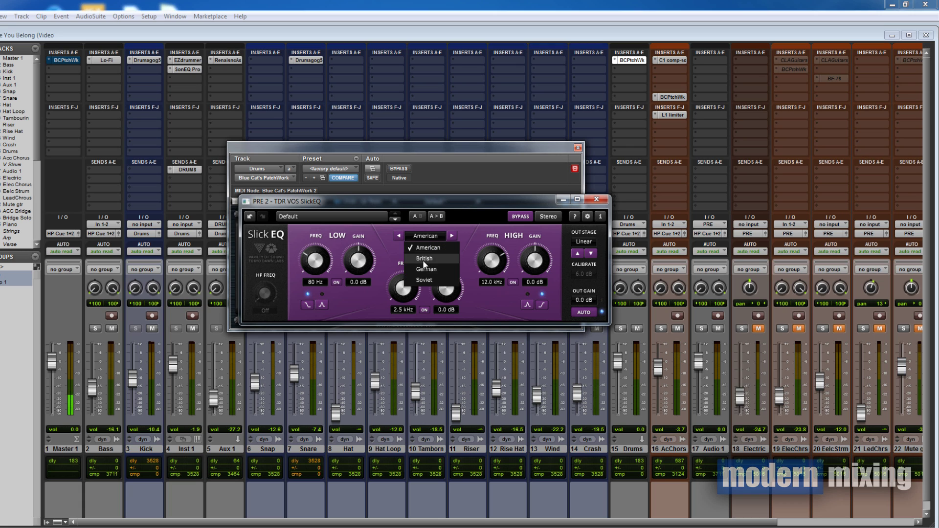
pyautogui.click(474, 237)
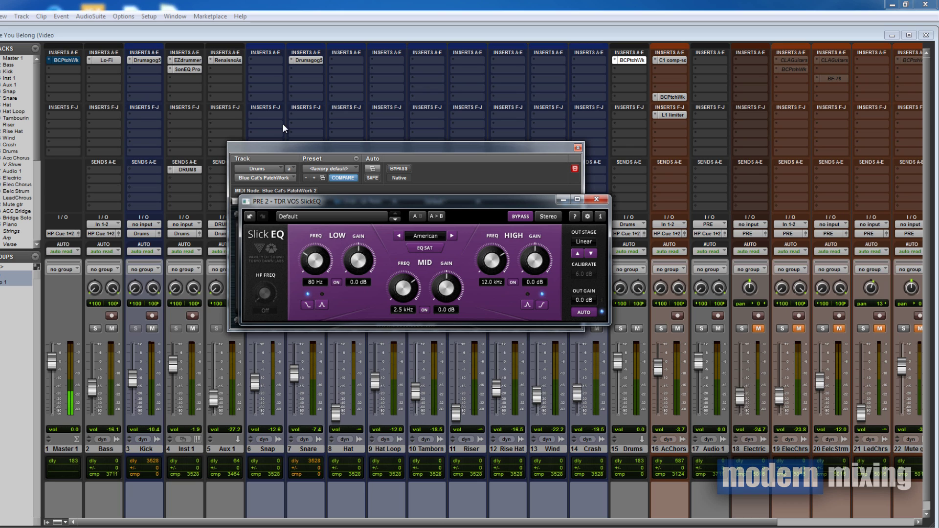
pyautogui.moveTo(444, 203); pyautogui.dragTo(435, 291)
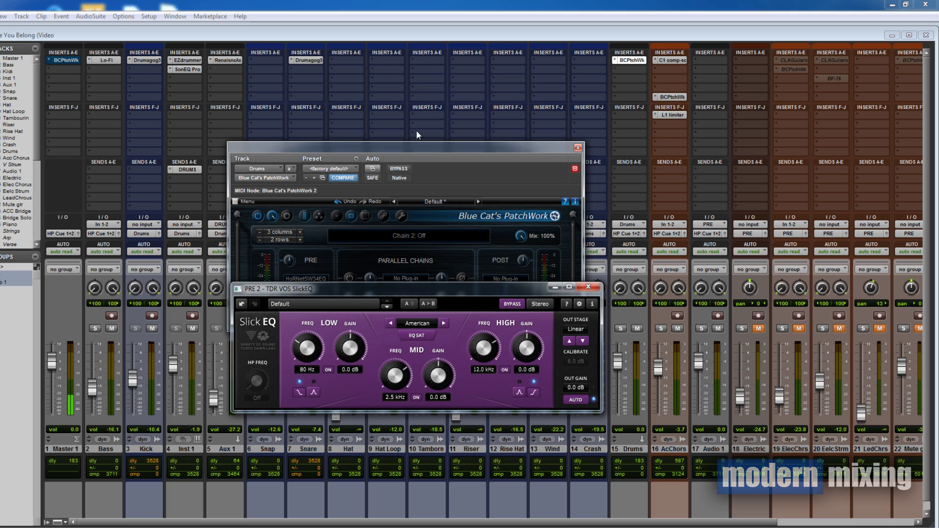
pyautogui.moveTo(426, 154); pyautogui.dragTo(436, 96)
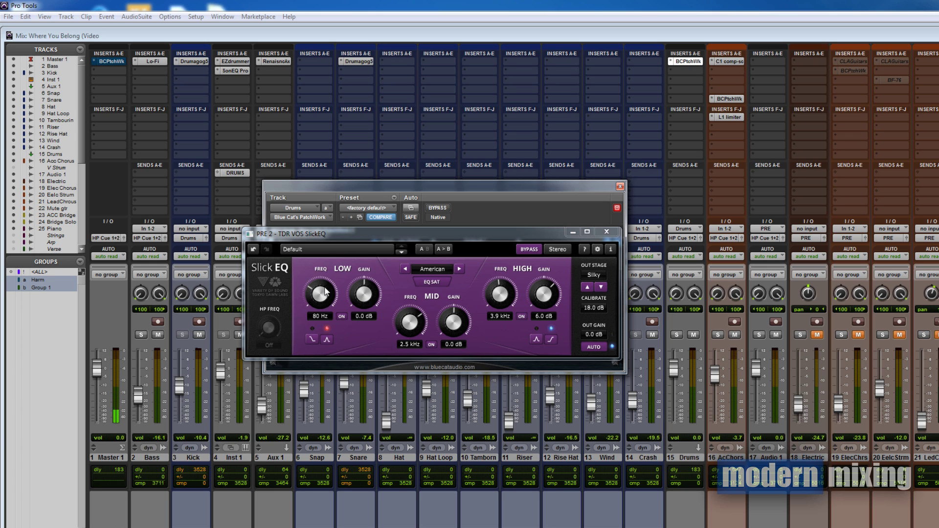
# Step: Try raising the high-pass filter's frequency, and return the filter to off
pyautogui.moveTo(263, 342); pyautogui.dragTo(285, 331)
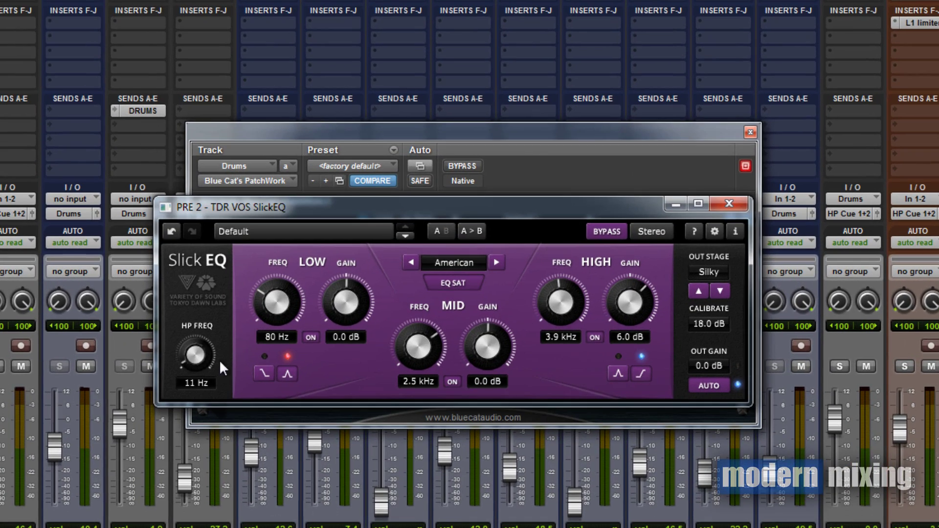
pyautogui.moveTo(220, 362); pyautogui.dragTo(202, 369)
pyautogui.click(170, 230)
pyautogui.moveTo(197, 379); pyautogui.dragTo(210, 415)
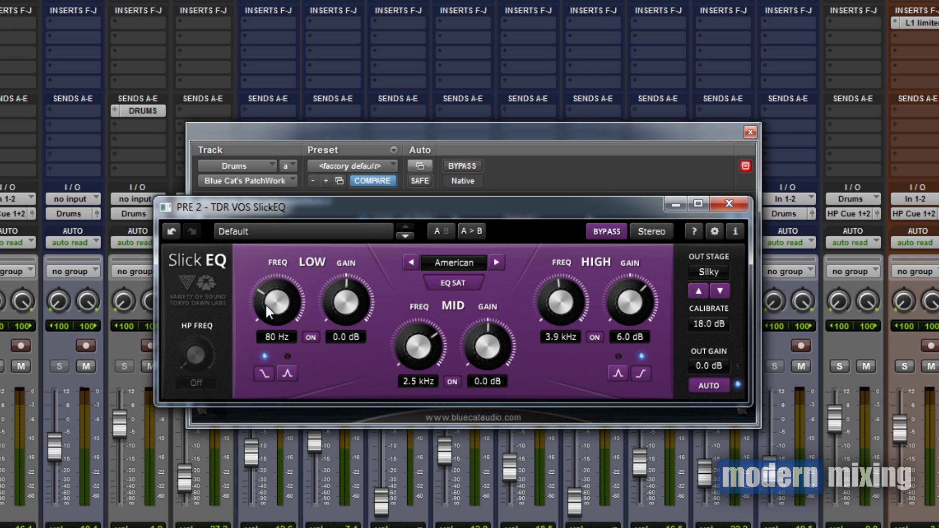
# Step: Try the low band's frequency, gain and on/off controls, resetting the band to 80 Hz and 0.0 dB
pyautogui.moveTo(283, 350); pyautogui.dragTo(286, 325)
pyautogui.keyDown('alt'); pyautogui.click(277, 298); pyautogui.keyUp('alt')
pyautogui.moveTo(357, 290); pyautogui.dragTo(318, 498)
pyautogui.keyDown('alt'); pyautogui.click(356, 307); pyautogui.keyUp('alt')
pyautogui.moveTo(350, 310); pyautogui.dragTo(290, 22)
pyautogui.keyDown('alt'); pyautogui.click(345, 283); pyautogui.keyUp('alt')
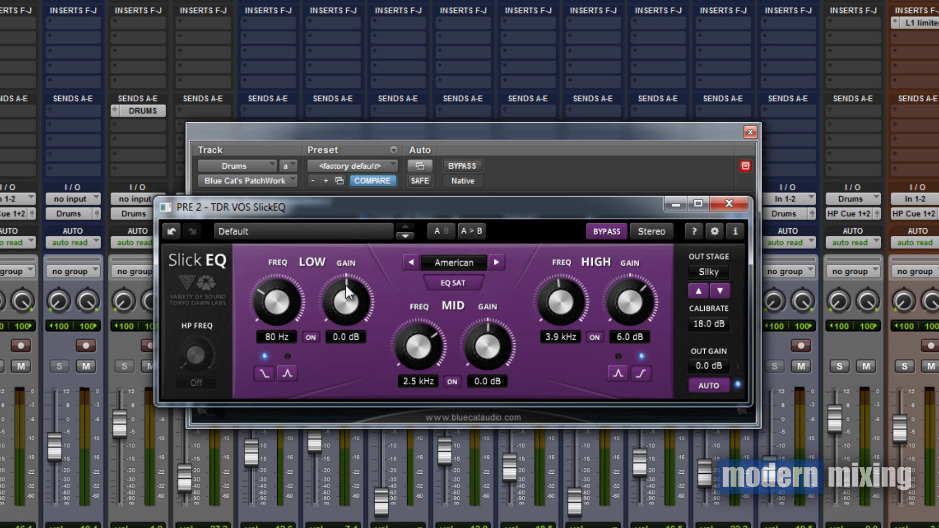
pyautogui.click(310, 338)
pyautogui.click(311, 338)
# Step: Try the mid band's frequency and boost its gain to 18.0 dB, resetting both to 2.5 kHz and 0.0 dB
pyautogui.moveTo(413, 338)
pyautogui.mouseDown()
pyautogui.moveTo(415, 377)
pyautogui.moveTo(425, 338)
pyautogui.moveTo(427, 346)
pyautogui.mouseUp()
pyautogui.doubleClick(421, 353)
pyautogui.moveTo(491, 342); pyautogui.dragTo(477, 290)
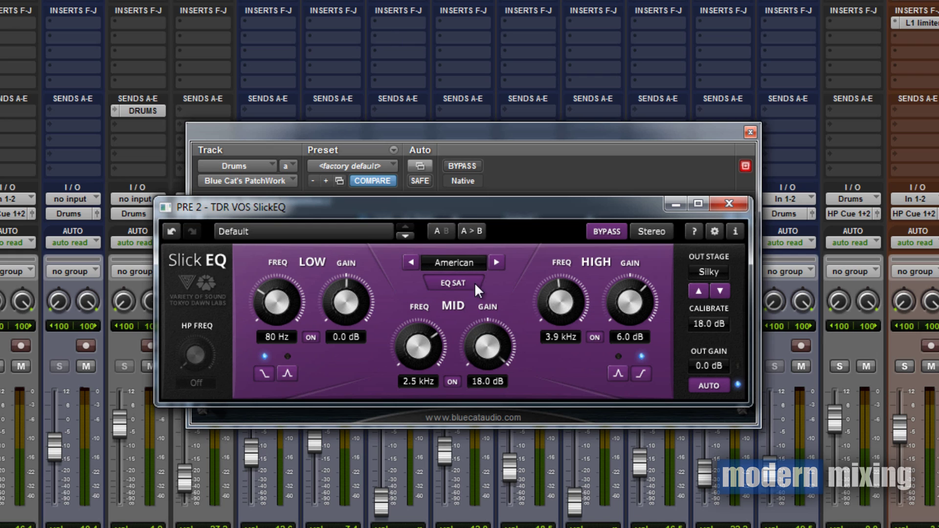
pyautogui.doubleClick(494, 348)
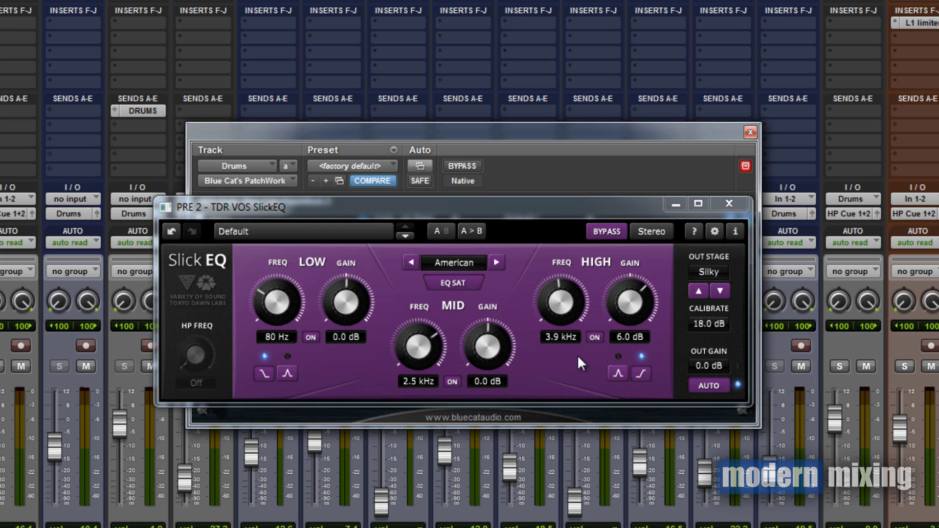
# Step: Try the high band's bell shape and frequency range, and reset its frequency to 12.0 kHz
pyautogui.click(617, 373)
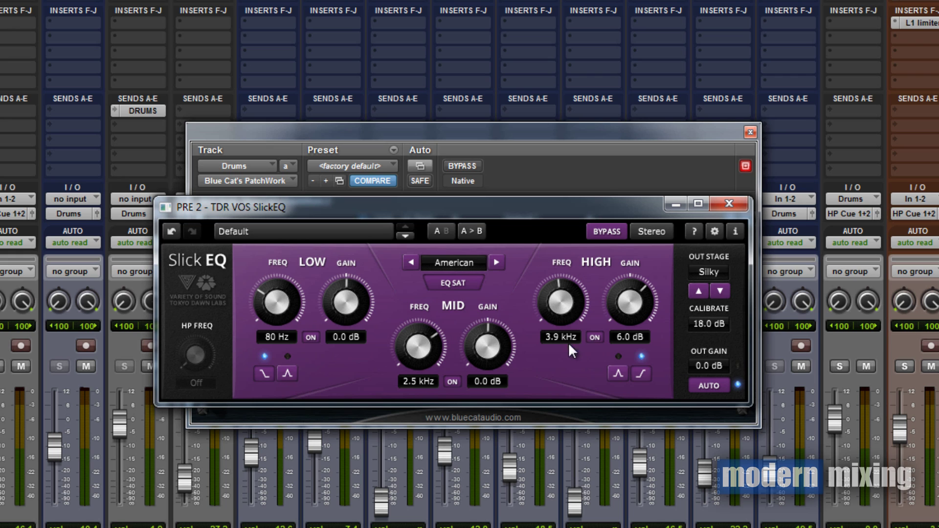
pyautogui.moveTo(553, 344); pyautogui.dragTo(531, 53)
pyautogui.moveTo(565, 299); pyautogui.dragTo(562, 49)
pyautogui.doubleClick(569, 302)
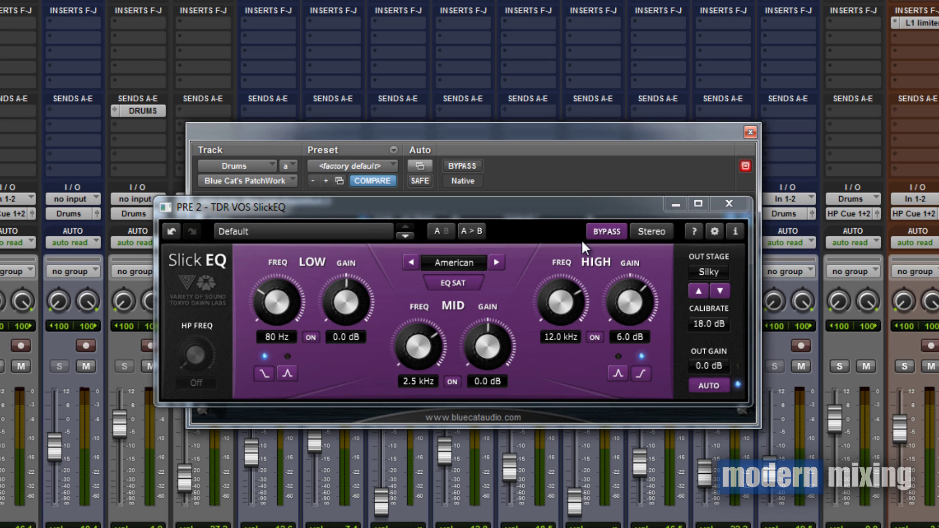
# Step: Toggle the high band off and on, and reset its gain to 0.0 dB
pyautogui.click(600, 338)
pyautogui.click(600, 337)
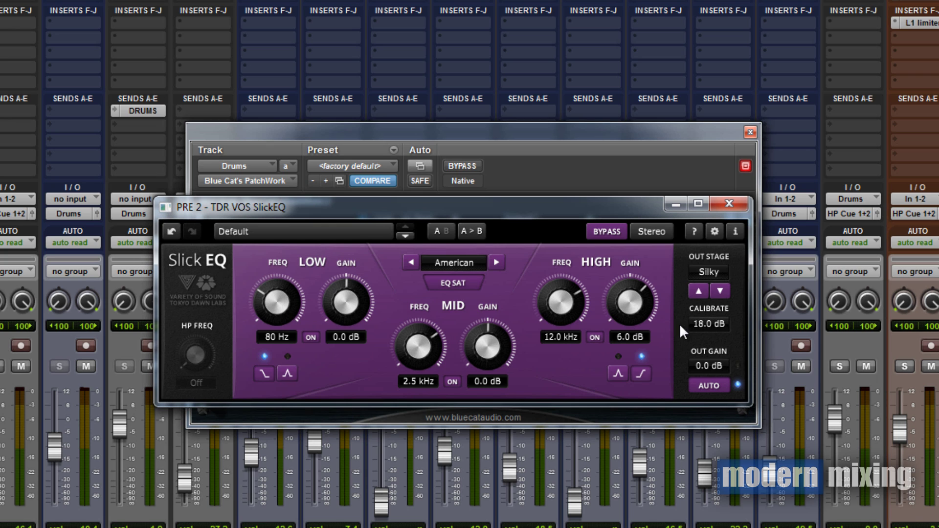
pyautogui.moveTo(636, 302); pyautogui.dragTo(631, 235)
pyautogui.doubleClick(632, 284)
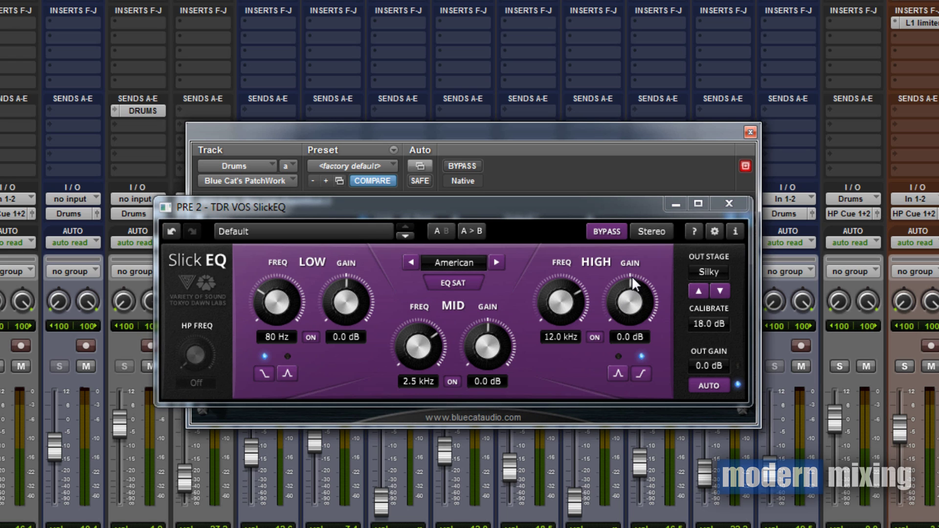
# Step: Change the EQ model from American through British and German to Soviet
pyautogui.click(460, 254)
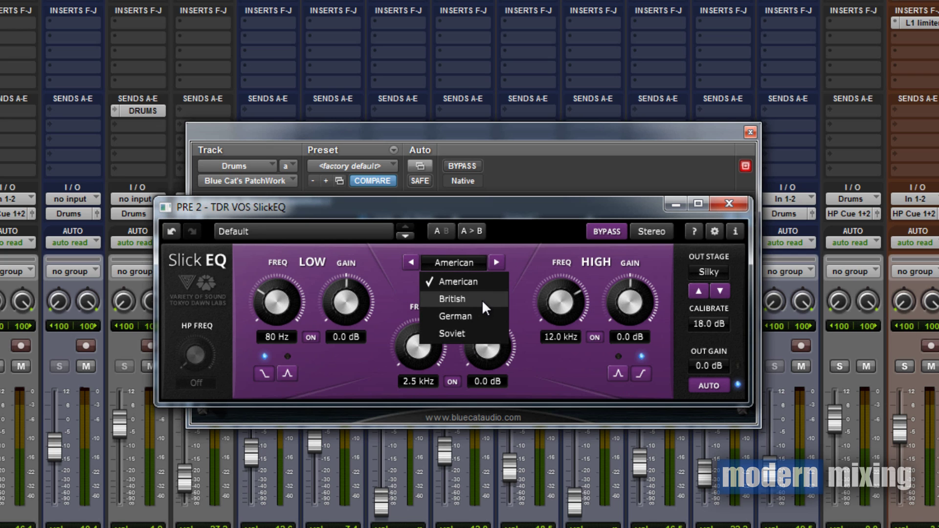
pyautogui.click(552, 257)
pyautogui.click(496, 262)
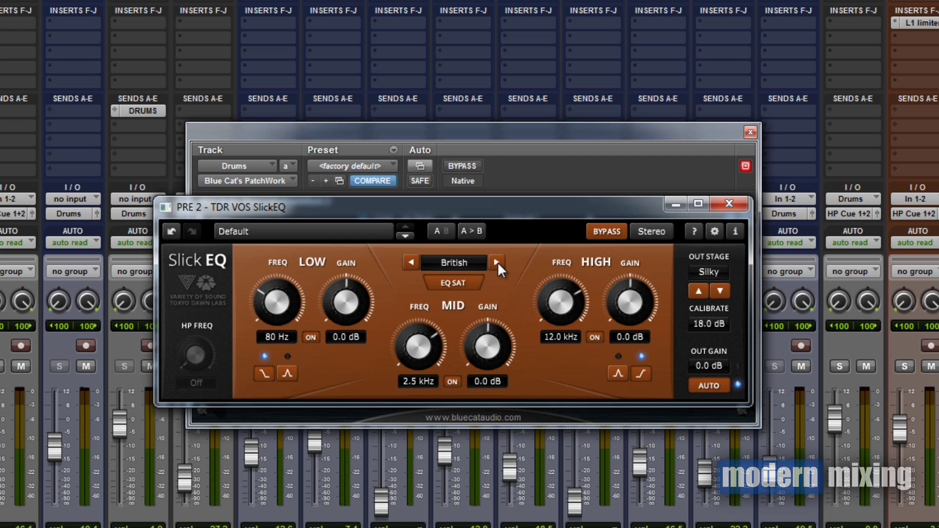
pyautogui.click(496, 263)
pyautogui.click(496, 262)
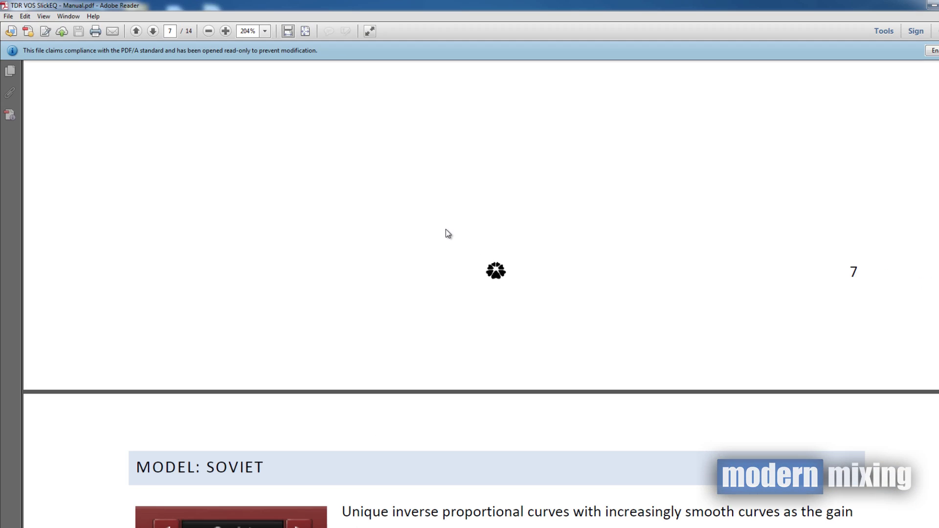
# Step: Switch to the SlickEQ manual in Adobe Reader and examine the bell and shelving filter curves of the different EQ models
pyautogui.scroll(20, 482, 293)
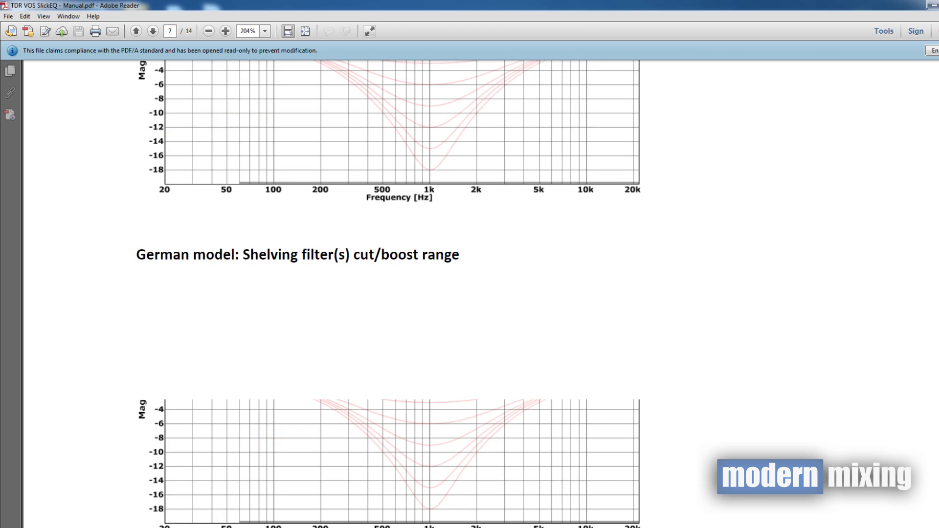
pyautogui.scroll(12, 481, 293)
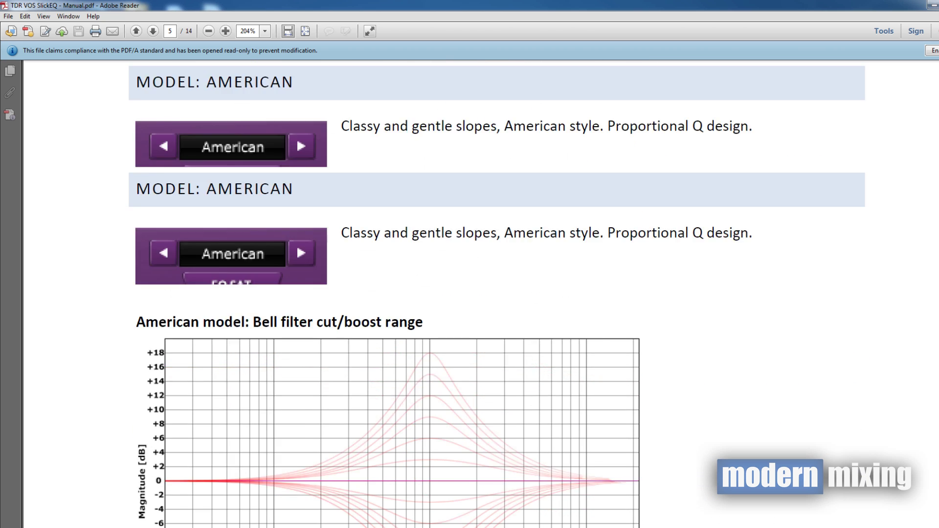
pyautogui.scroll(-4, 551, 205)
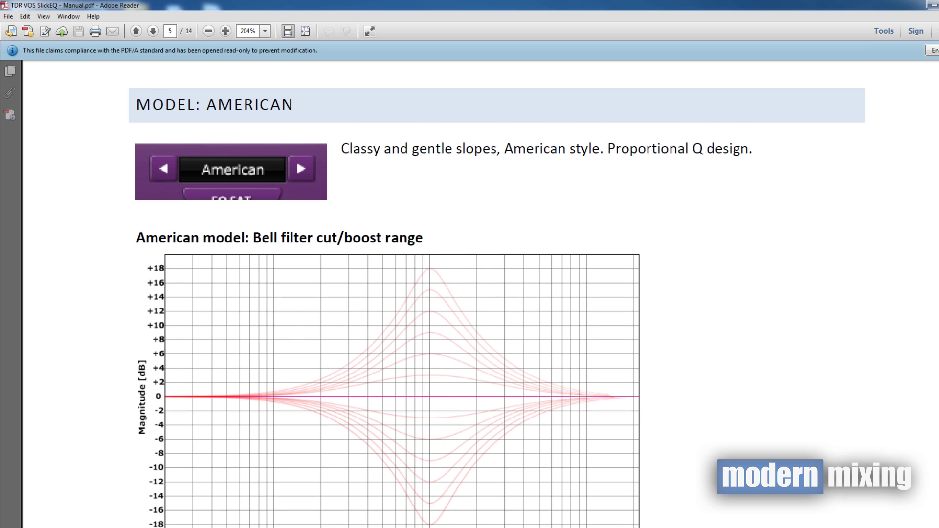
pyautogui.scroll(-3, 481, 293)
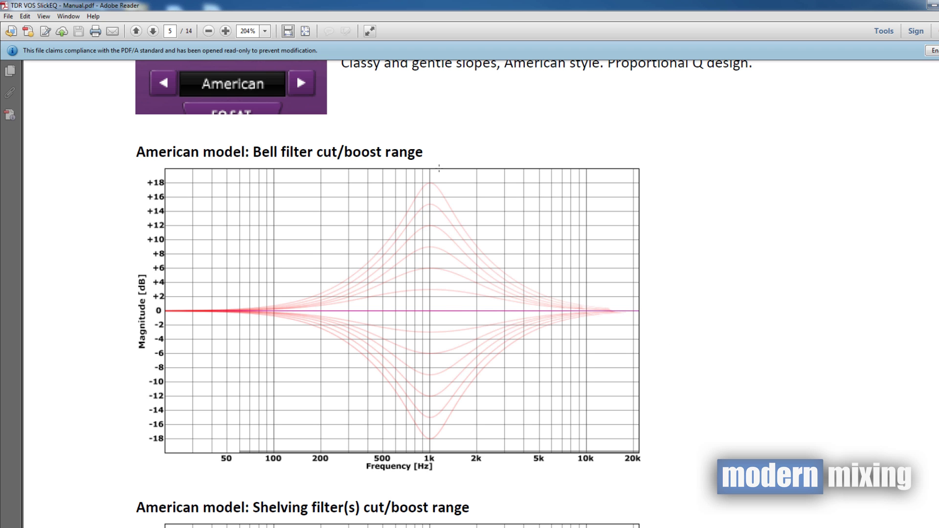
pyautogui.scroll(-5, 454, 415)
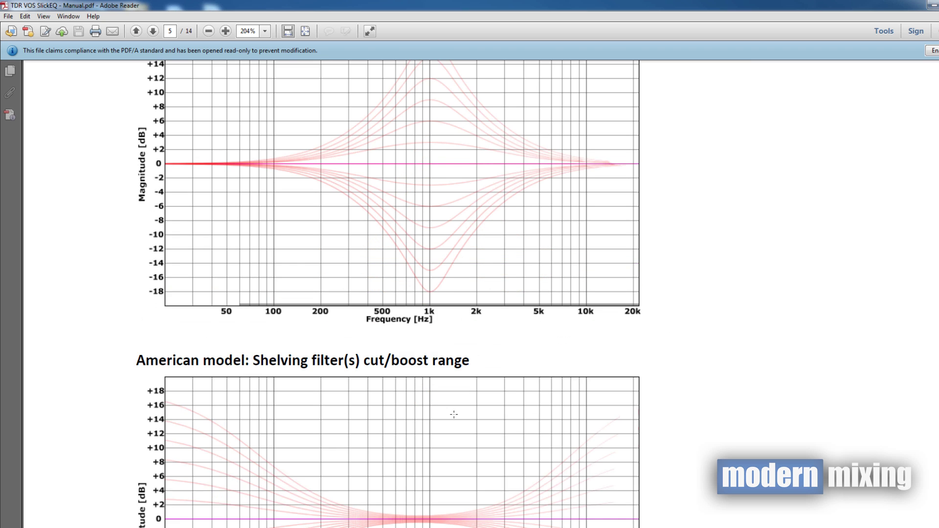
pyautogui.scroll(-1, 505, 379)
pyautogui.scroll(-10, 505, 379)
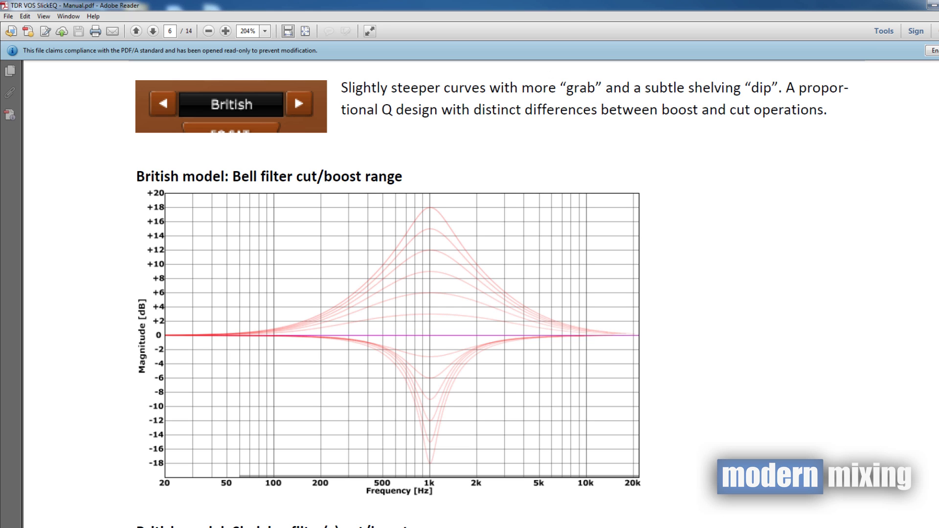
pyautogui.scroll(-15, 391, 293)
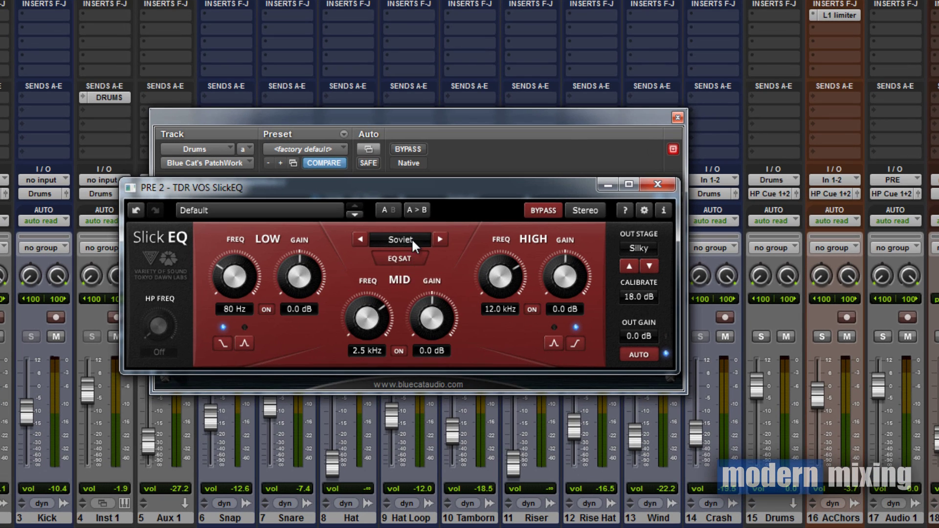
# Step: Switch back to Pro Tools, review SlickEQ's model choices, and try boosting the mid band's gain before resetting it to 0.0 dB
pyautogui.click(412, 239)
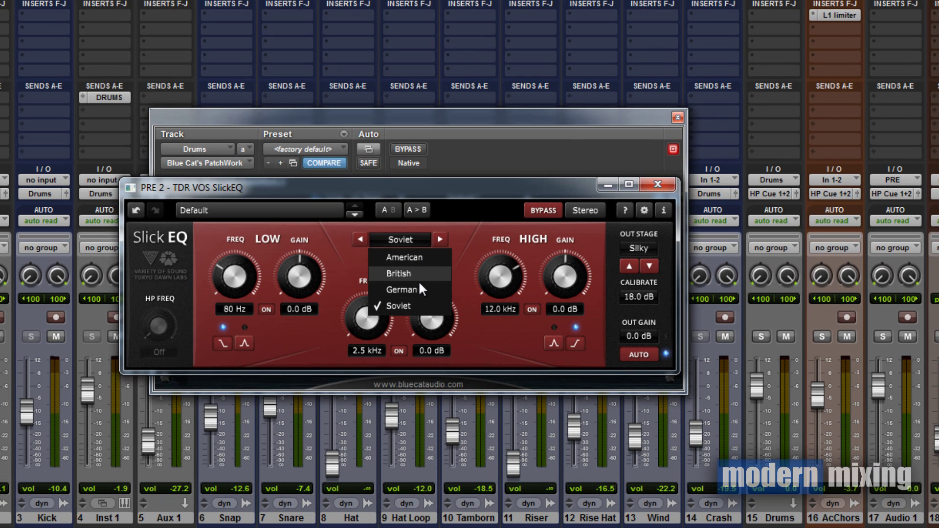
pyautogui.click(453, 249)
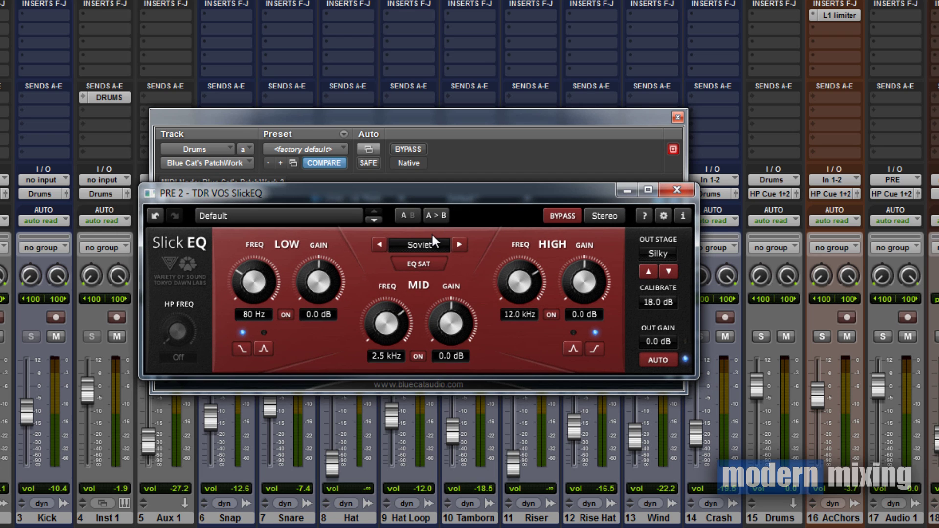
pyautogui.click(432, 239)
pyautogui.click(480, 242)
pyautogui.moveTo(445, 330); pyautogui.dragTo(441, 288)
pyautogui.doubleClick(455, 328)
# Step: Try the Linear output stage, return it to Silky, and view the other output stage options
pyautogui.click(654, 250)
pyautogui.click(668, 269)
pyautogui.click(663, 252)
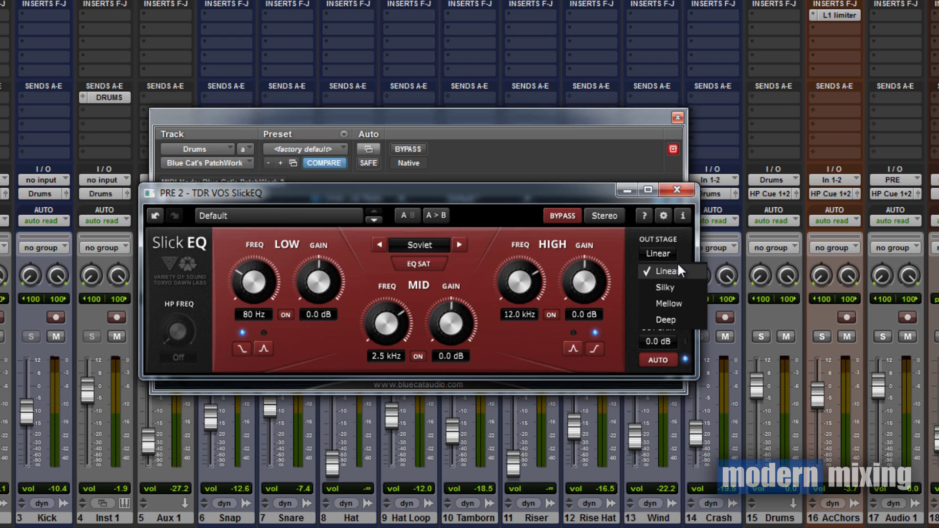
pyautogui.click(682, 286)
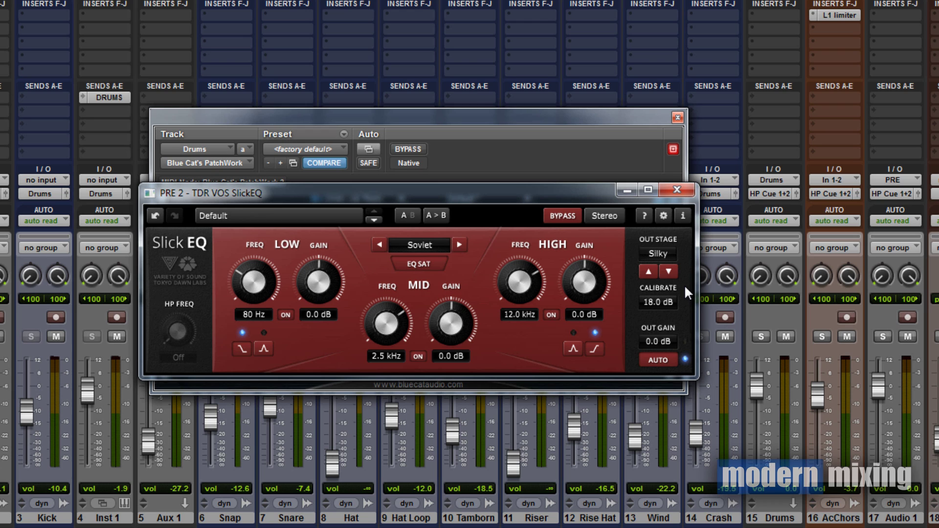
pyautogui.click(663, 254)
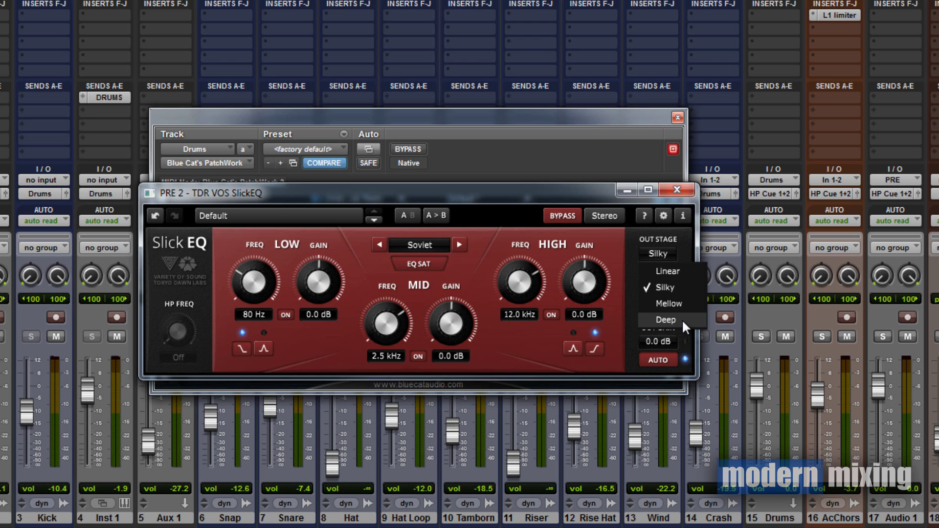
pyautogui.click(620, 343)
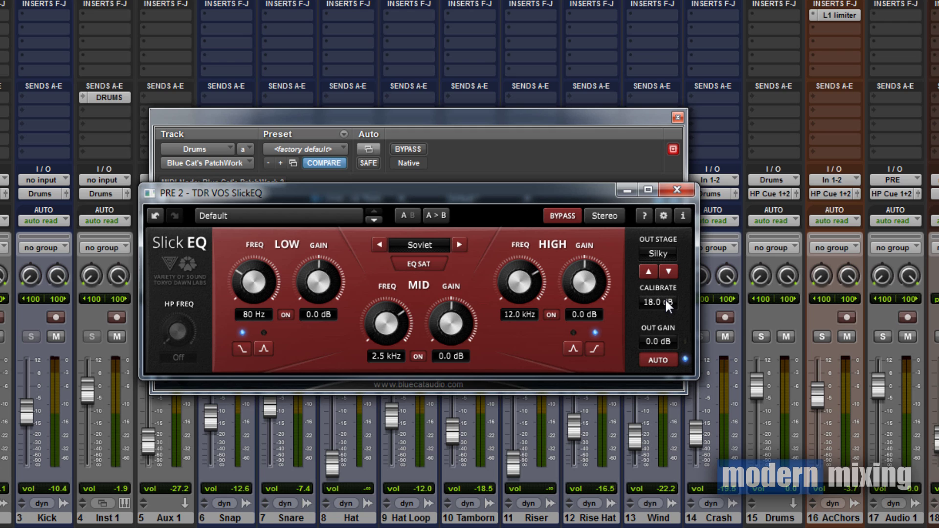
# Step: Lower the output stage calibration to 13.8 dB and change the output stage to Mellow, ending on Deep
pyautogui.moveTo(665, 301); pyautogui.dragTo(659, 312)
pyautogui.click(658, 254)
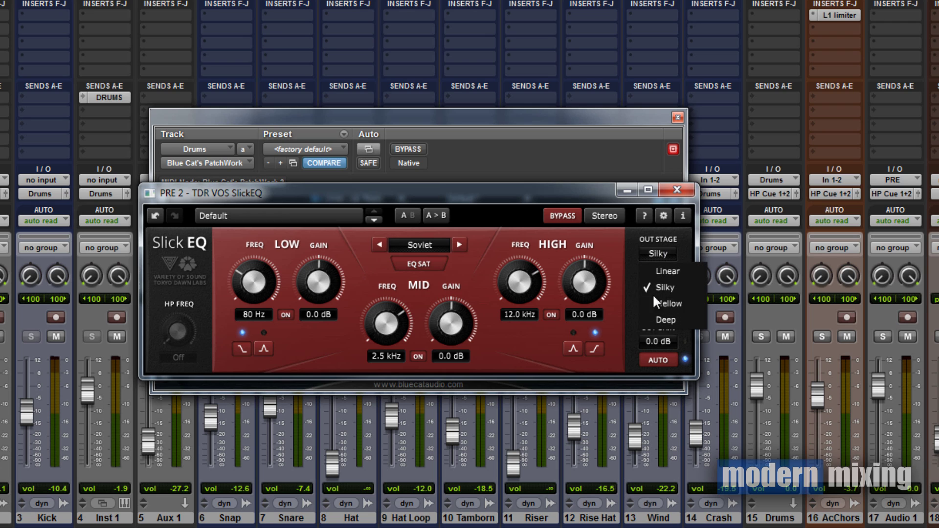
pyautogui.click(670, 304)
pyautogui.click(662, 254)
pyautogui.click(674, 320)
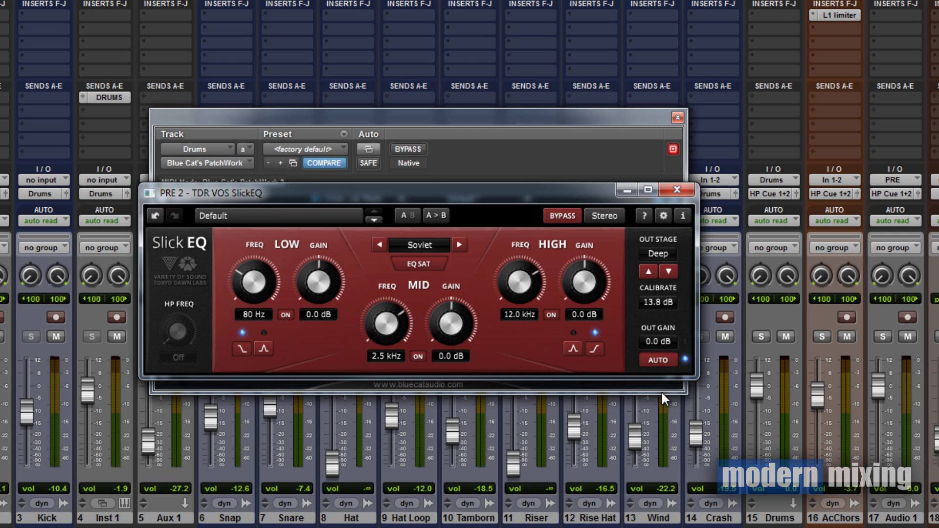
pyautogui.click(665, 254)
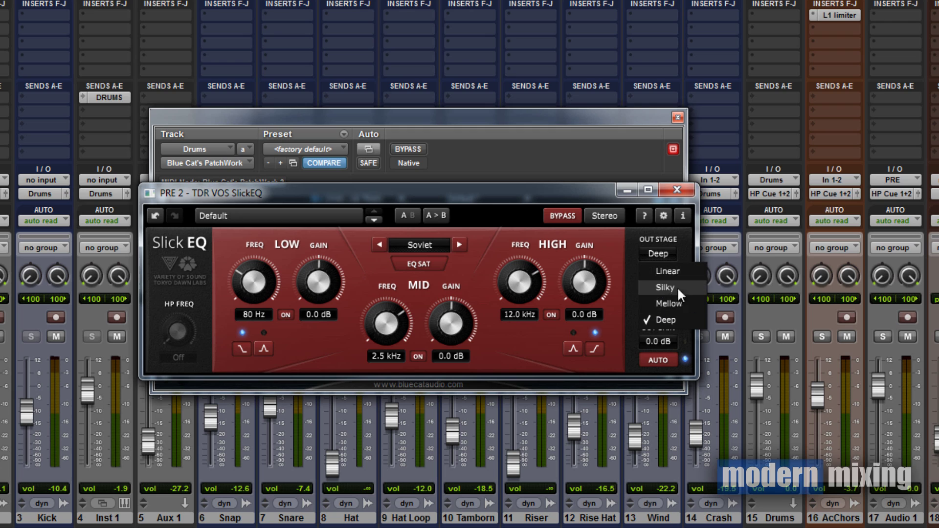
pyautogui.click(641, 234)
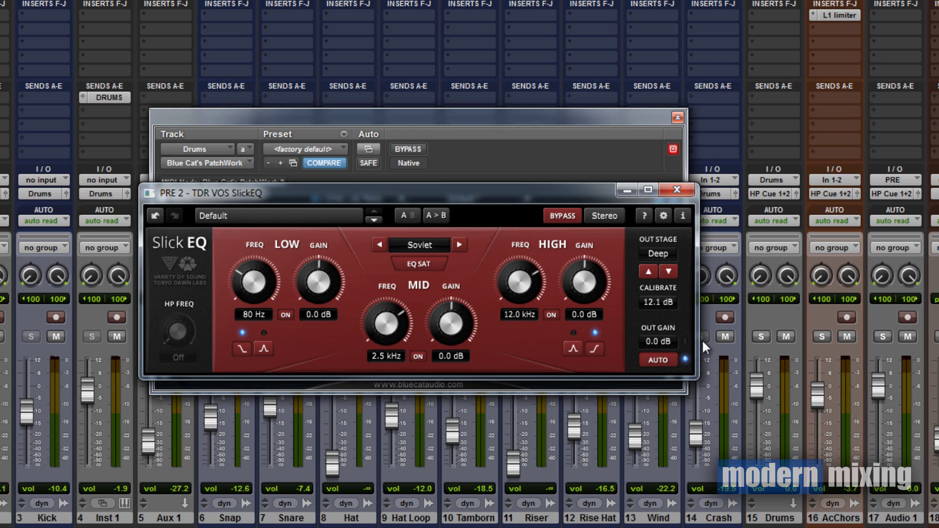
# Step: Raise the high band's gain to 5.5 dB and review the available channel processing modes, keeping Stereo
pyautogui.moveTo(687, 341)
pyautogui.moveTo(583, 289); pyautogui.dragTo(580, 258)
pyautogui.click(616, 217)
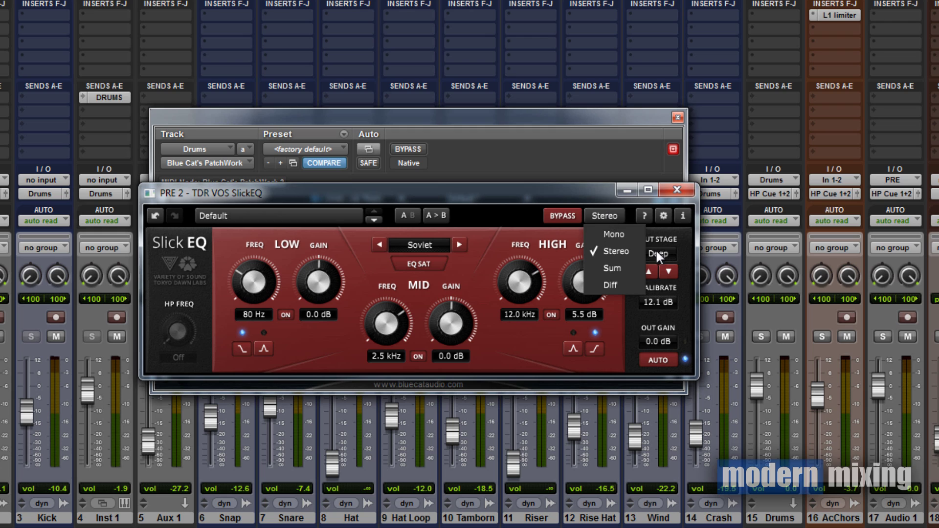
pyautogui.click(497, 215)
pyautogui.click(609, 216)
pyautogui.click(501, 191)
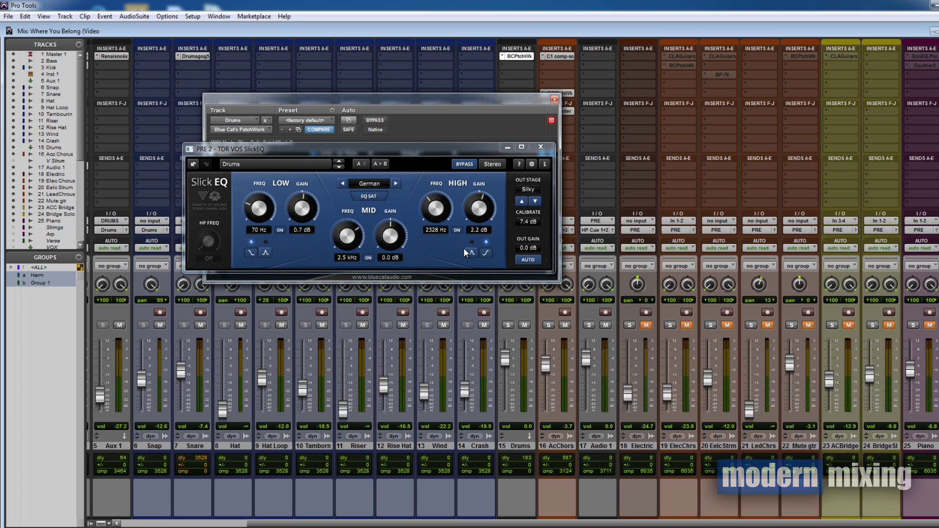
# Step: Solo the Drums track and reposition the SlickEQ and PatchWork windows over the mixer
pyautogui.moveTo(404, 148); pyautogui.dragTo(384, 158)
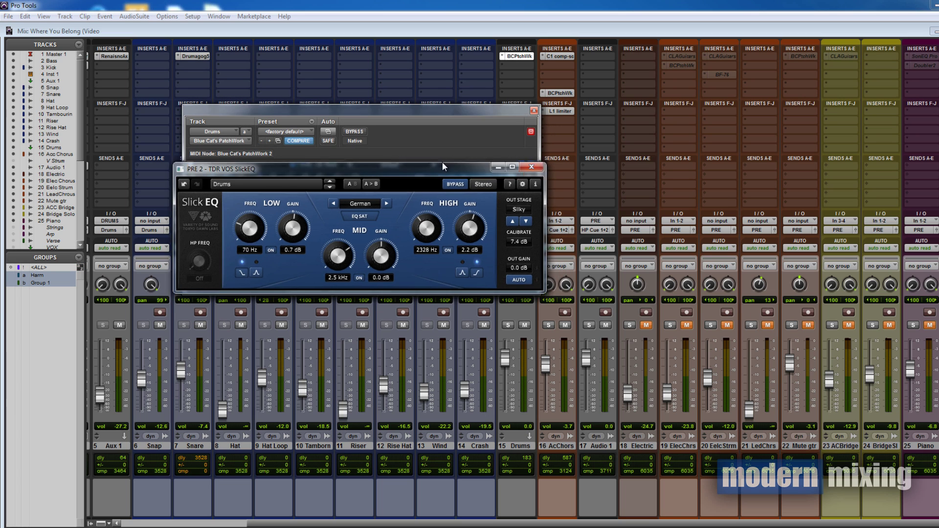
pyautogui.click(508, 325)
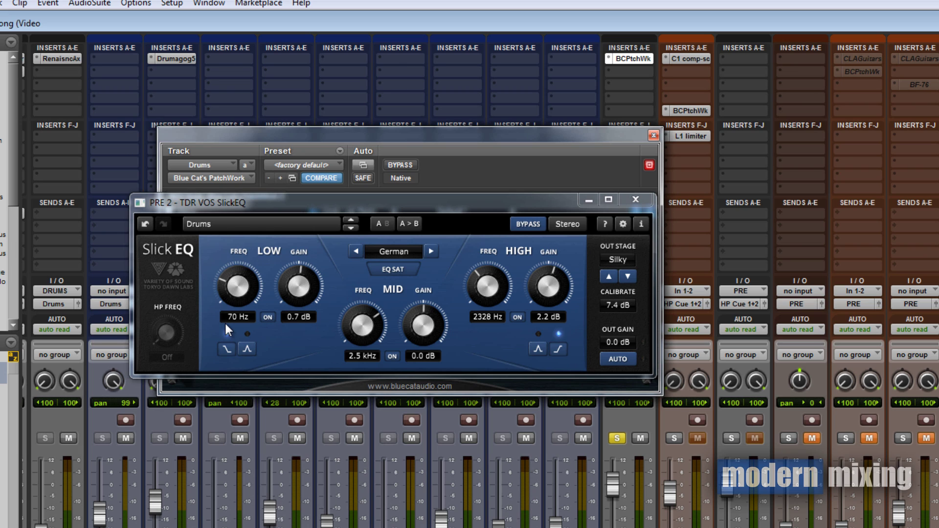
pyautogui.moveTo(389, 203); pyautogui.dragTo(401, 213)
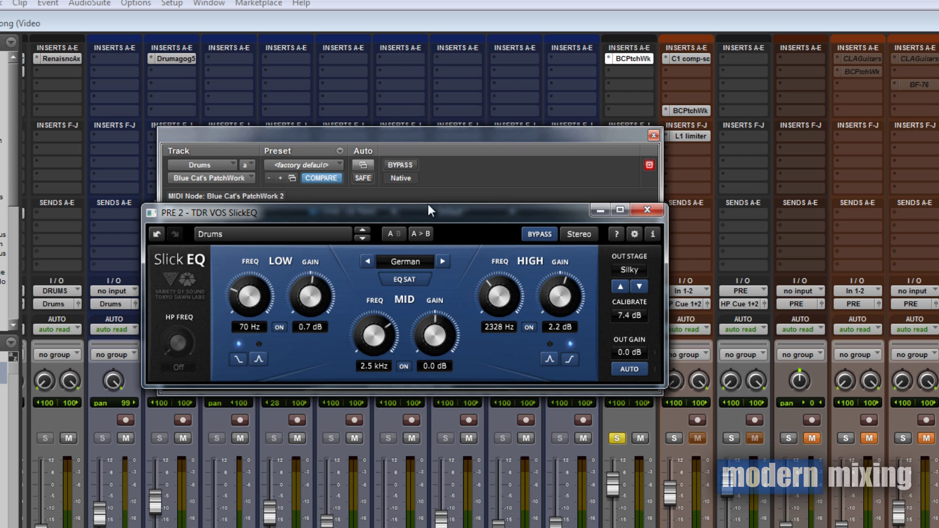
pyautogui.moveTo(473, 130); pyautogui.dragTo(474, 141)
pyautogui.moveTo(499, 215); pyautogui.dragTo(499, 216)
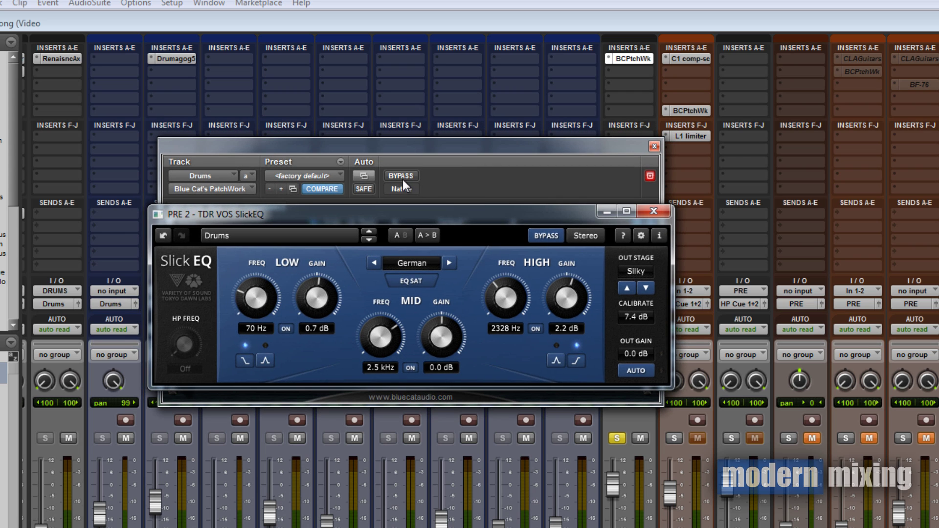
# Step: Play the soloed drums while switching SlickEQ between bypassed and active to compare, leaving it active and stopping playback
pyautogui.click(543, 236)
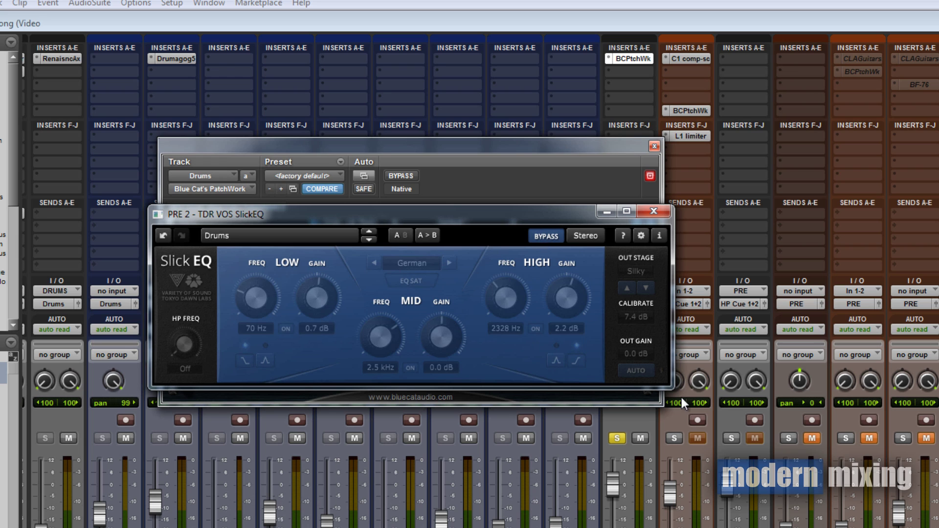
pyautogui.press('space')
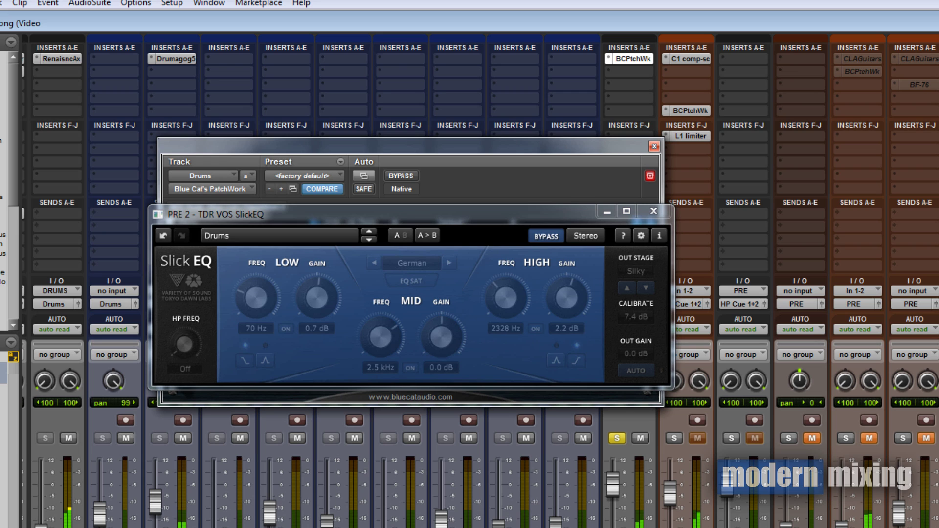
pyautogui.click(550, 239)
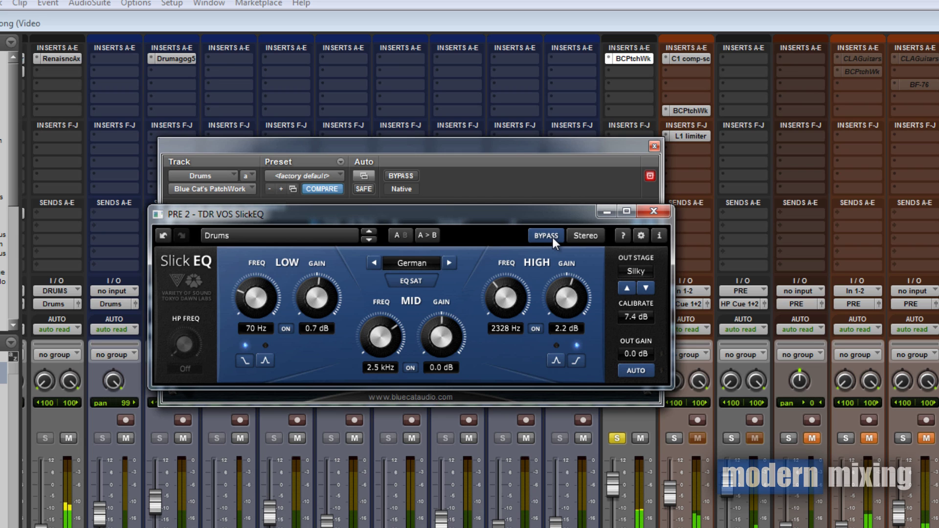
pyautogui.click(553, 237)
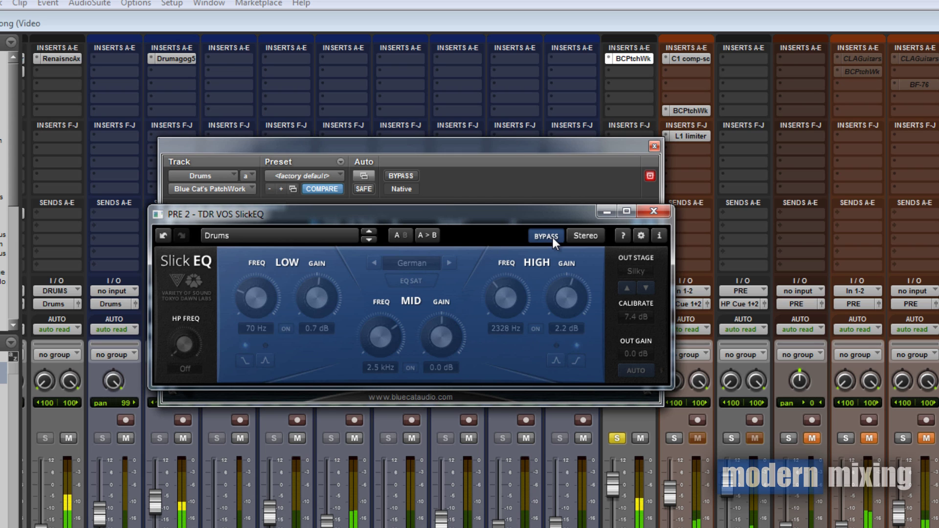
pyautogui.click(554, 236)
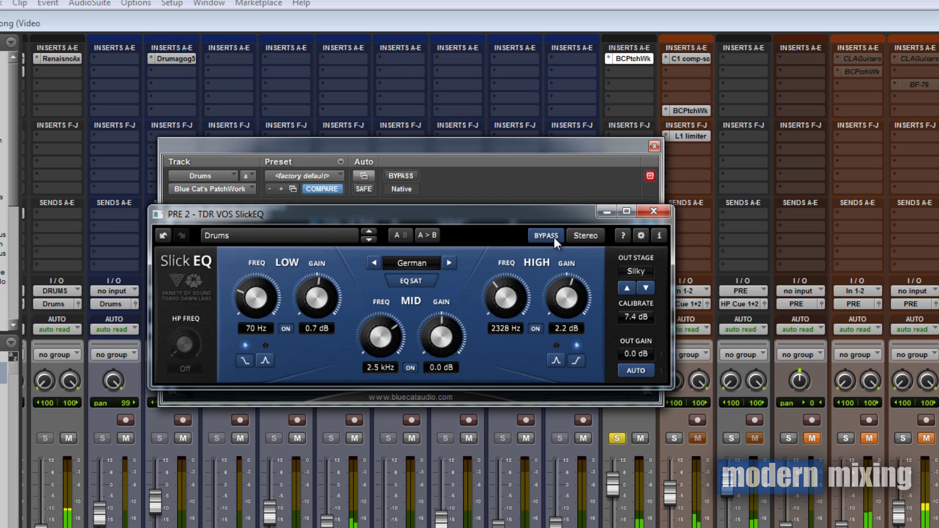
pyautogui.click(536, 121)
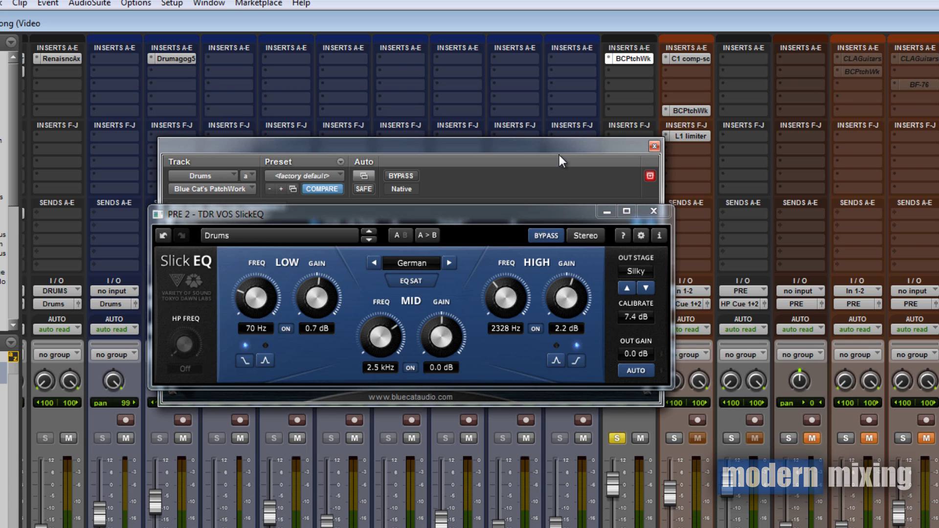
# Step: Unsolo the Drums track and compare the full mix with the drums' SlickEQ bypassed and active, leaving it active
pyautogui.click(619, 439)
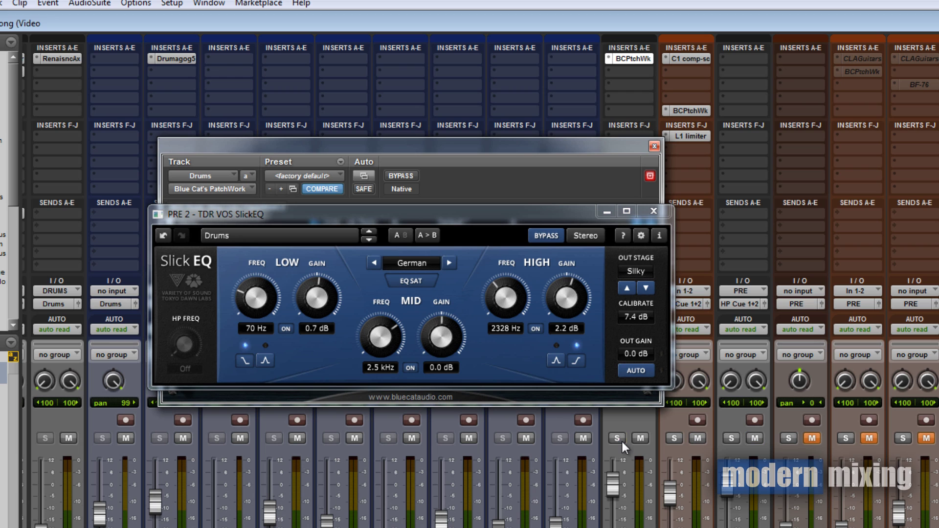
pyautogui.moveTo(505, 211); pyautogui.dragTo(473, 201)
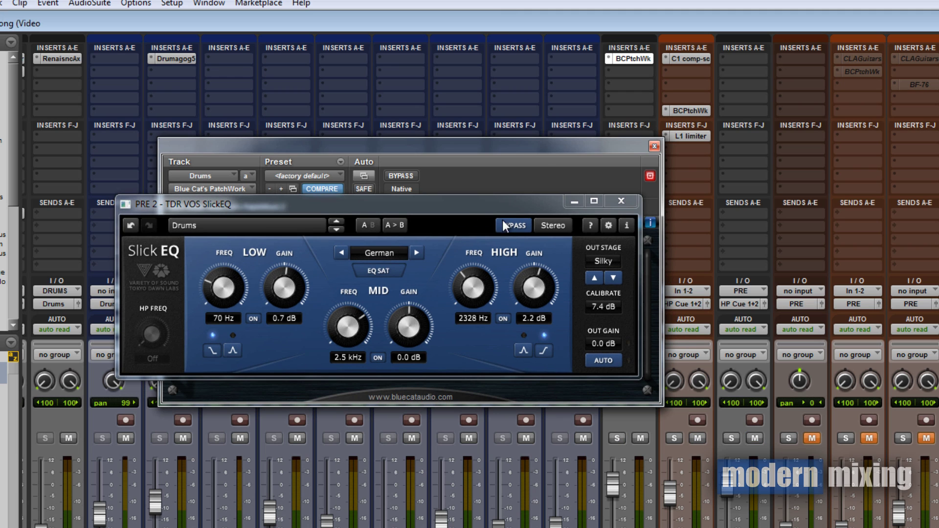
pyautogui.click(518, 229)
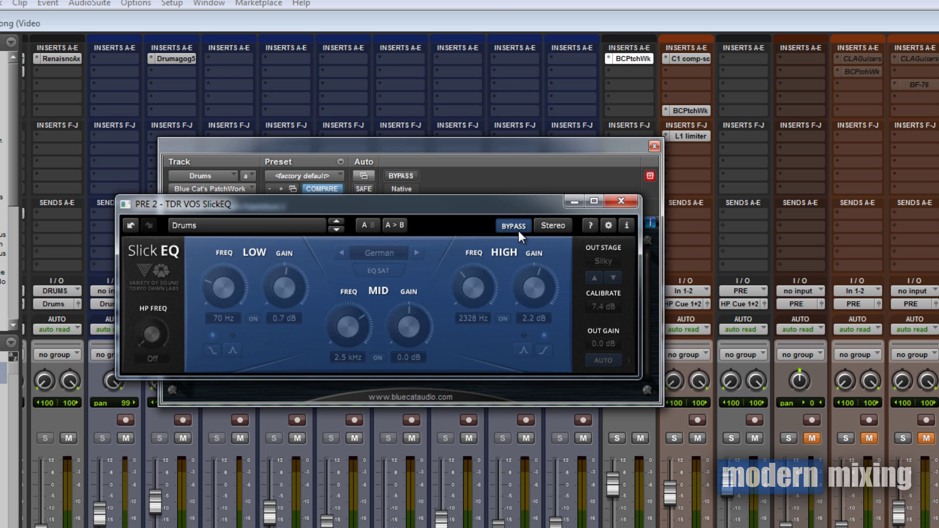
pyautogui.click(553, 20)
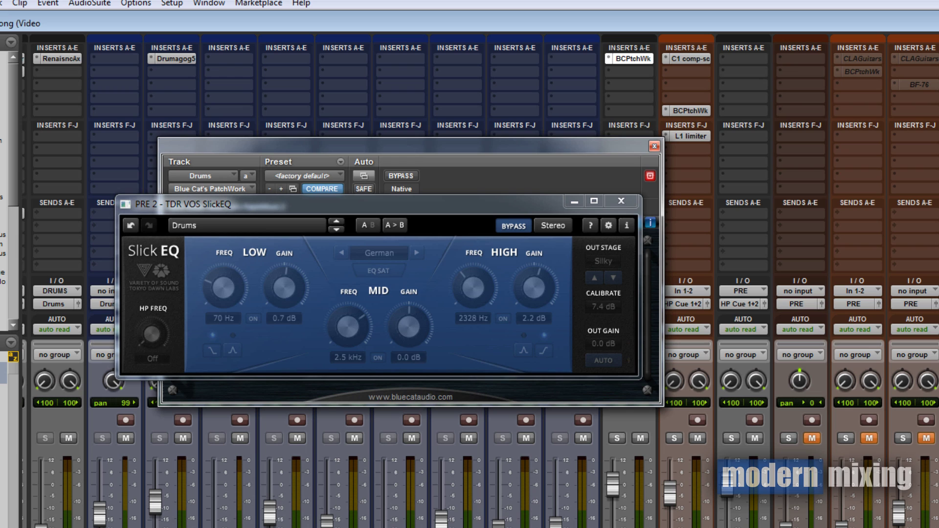
pyautogui.click(518, 227)
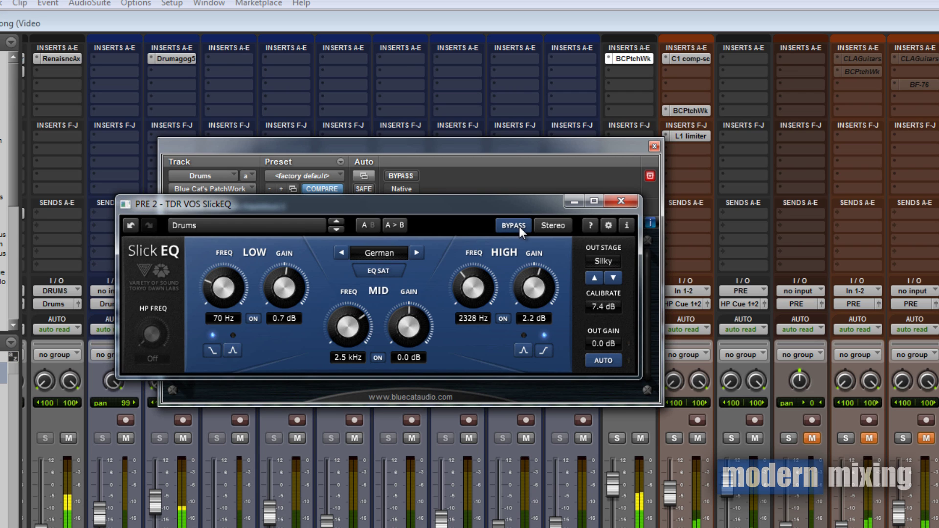
pyautogui.click(519, 226)
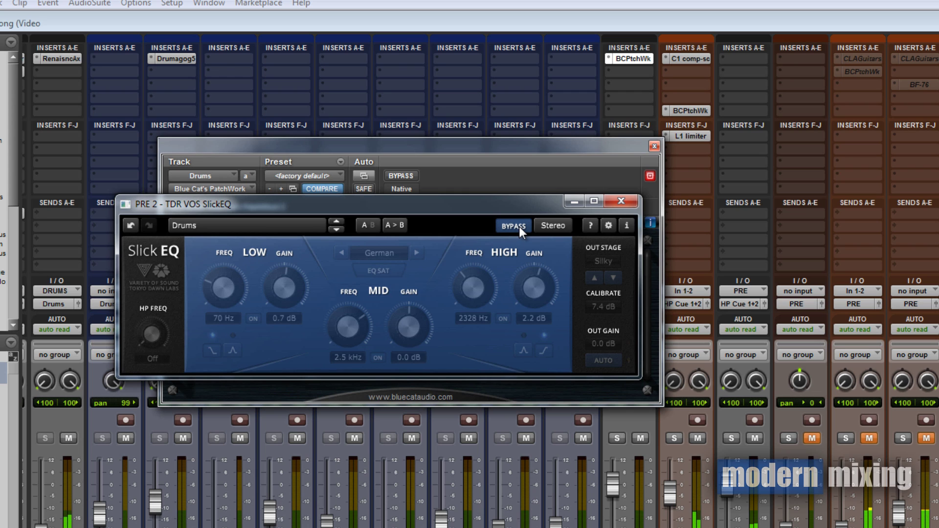
pyautogui.click(518, 227)
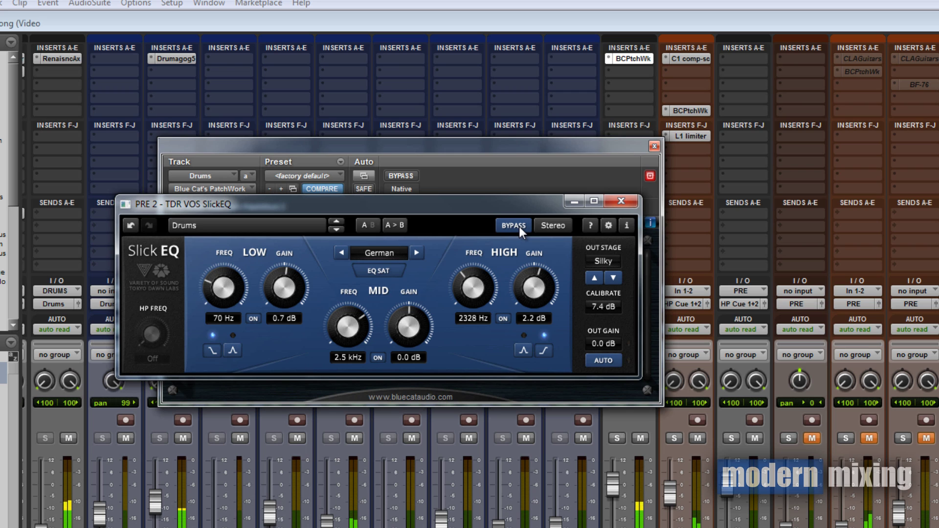
pyautogui.click(518, 227)
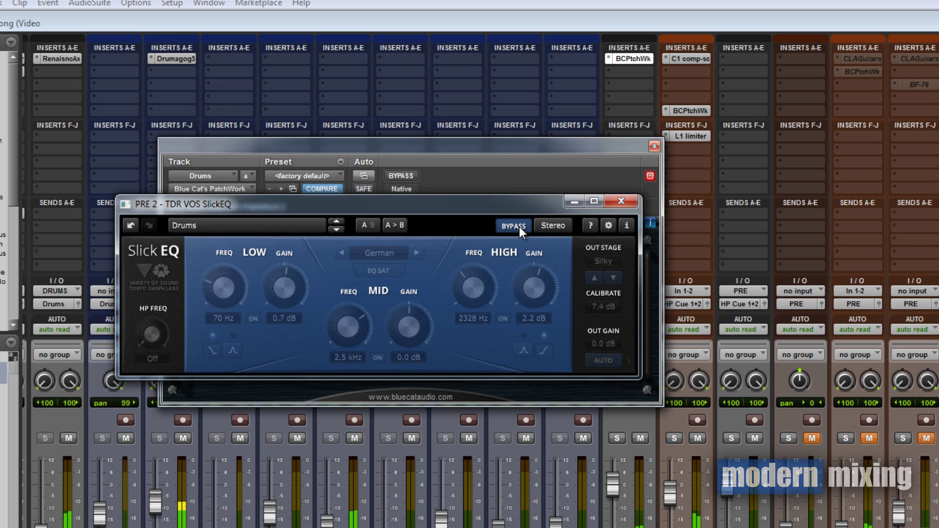
pyautogui.click(518, 227)
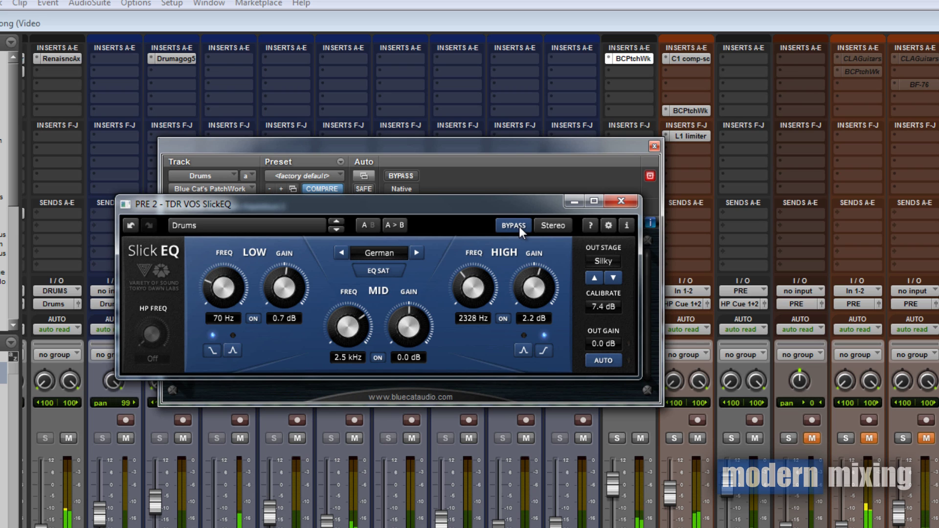
pyautogui.click(518, 226)
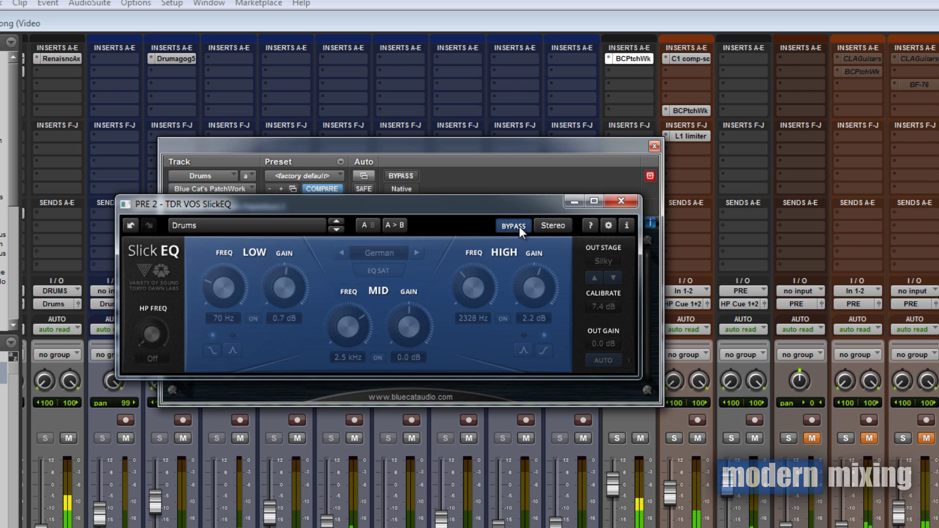
pyautogui.click(583, 153)
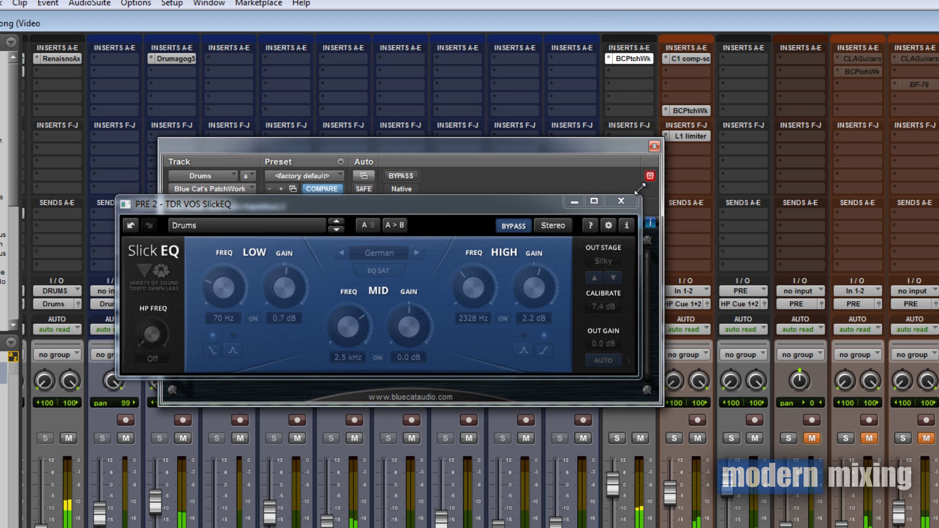
pyautogui.click(523, 228)
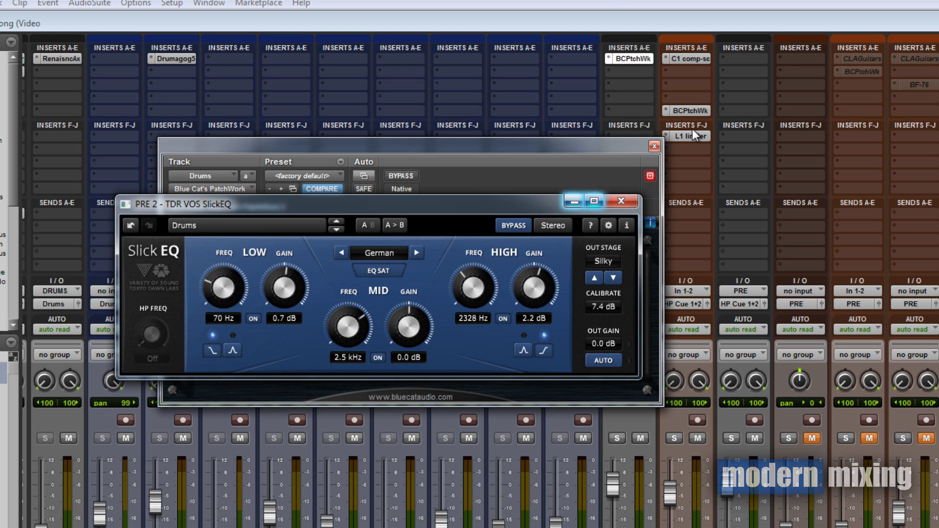
# Step: Close the Drums plugin window, open the PatchWork insert with SlickEQ on the Acc Chorus track, solo that track and arrange the windows
pyautogui.click(654, 147)
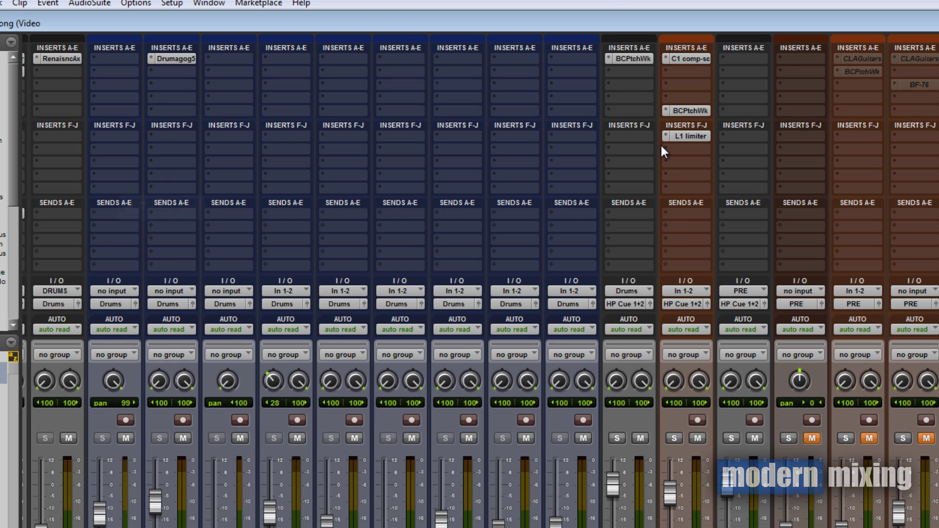
pyautogui.click(696, 115)
pyautogui.click(673, 437)
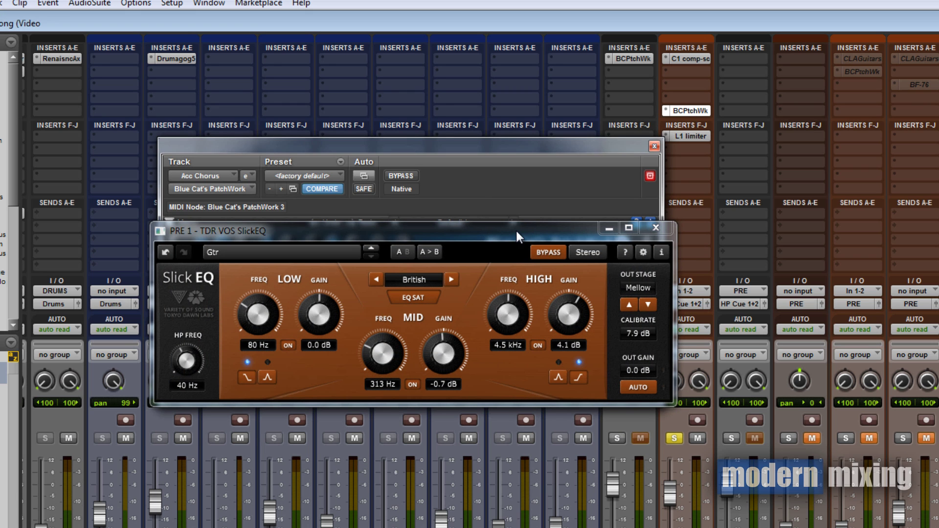
pyautogui.moveTo(516, 232); pyautogui.dragTo(482, 256)
pyautogui.moveTo(477, 159); pyautogui.dragTo(440, 196)
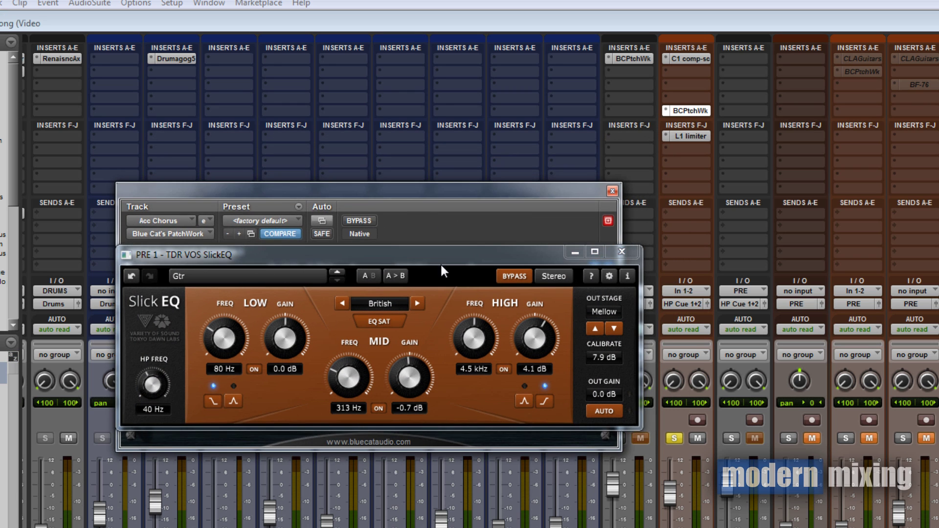
pyautogui.moveTo(492, 159); pyautogui.dragTo(526, 112)
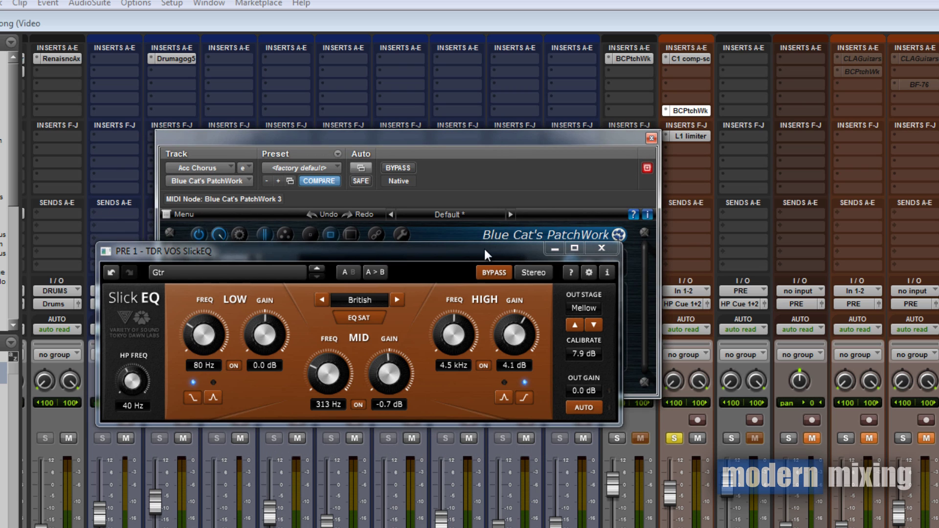
pyautogui.moveTo(484, 247); pyautogui.dragTo(535, 225)
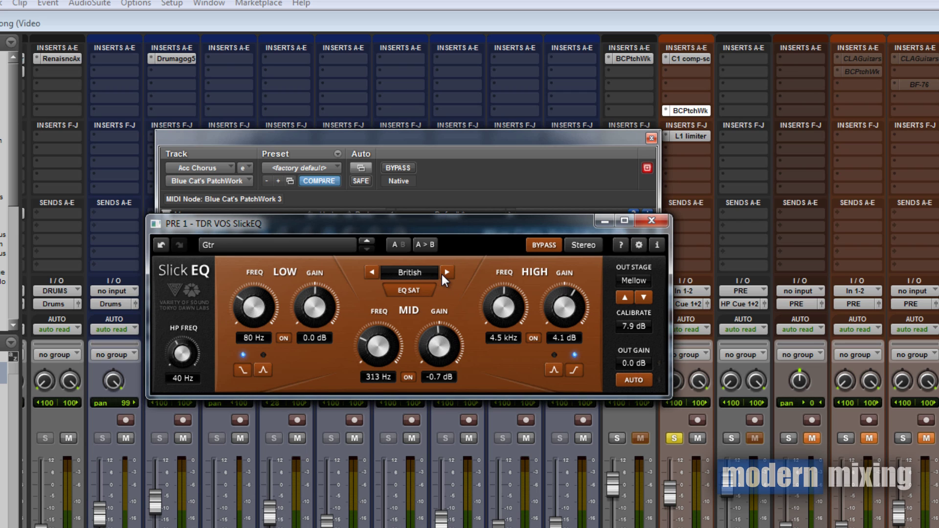
# Step: Review the EQ model choices in the Acc Chorus SlickEQ, keeping British, and reposition the plugin windows
pyautogui.click(421, 270)
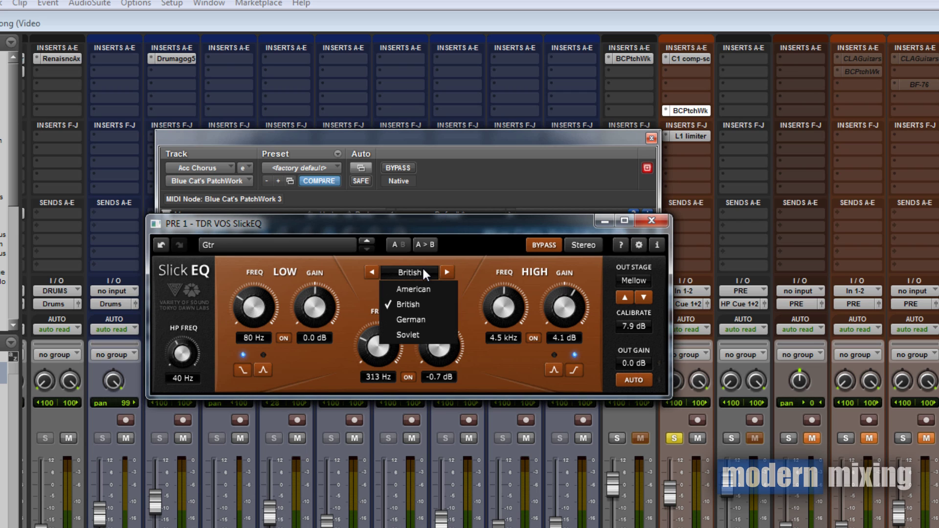
pyautogui.click(490, 270)
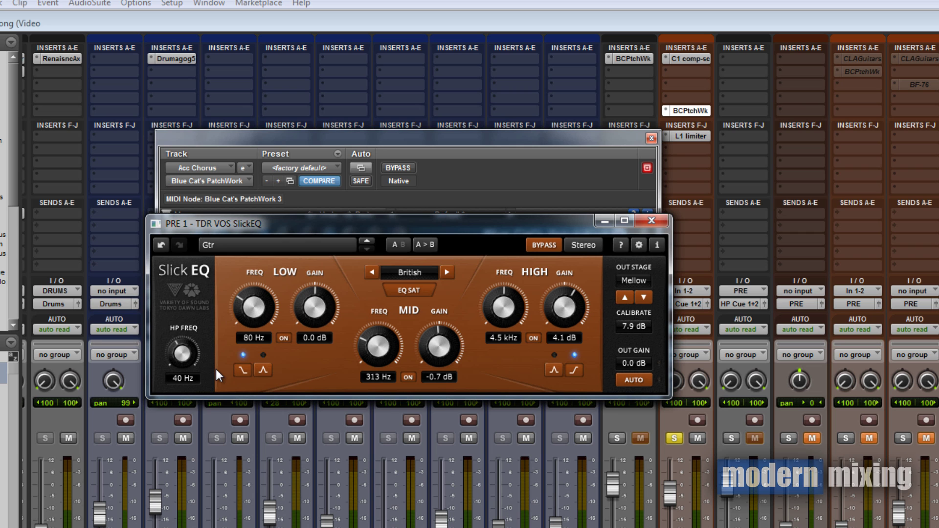
pyautogui.moveTo(439, 225)
pyautogui.mouseDown()
pyautogui.moveTo(468, 260)
pyautogui.moveTo(440, 267)
pyautogui.moveTo(447, 231)
pyautogui.mouseUp()
pyautogui.moveTo(463, 138); pyautogui.dragTo(477, 124)
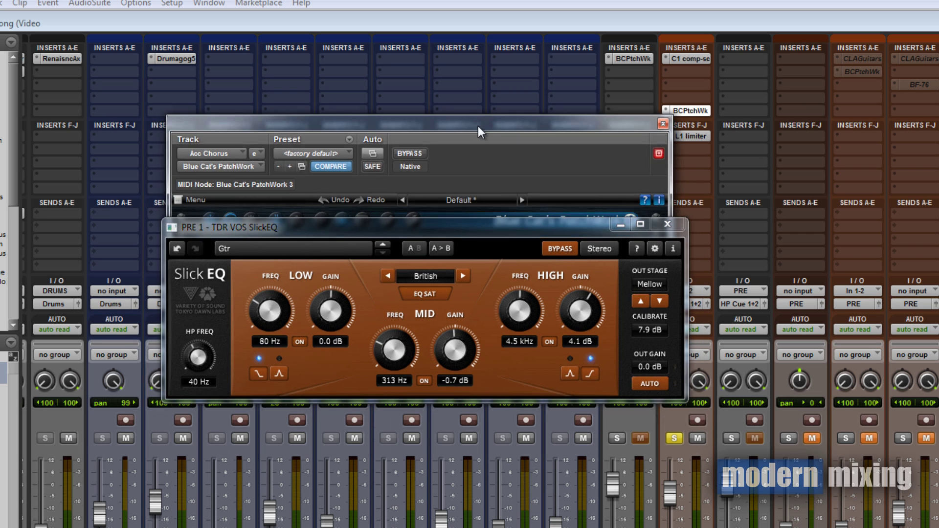
pyautogui.moveTo(524, 228); pyautogui.dragTo(525, 195)
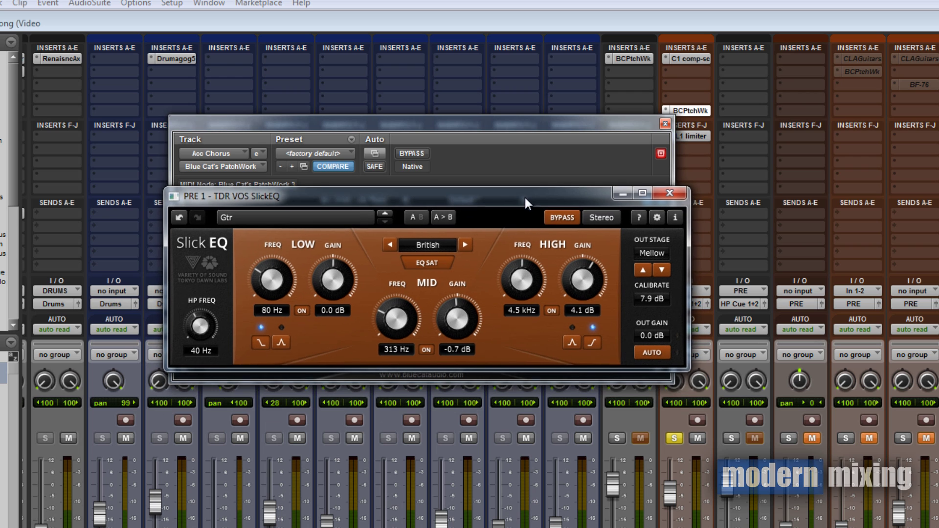
# Step: Play the soloed Acc Chorus track while switching its SlickEQ between bypassed and active to compare, leaving it active
pyautogui.click(568, 219)
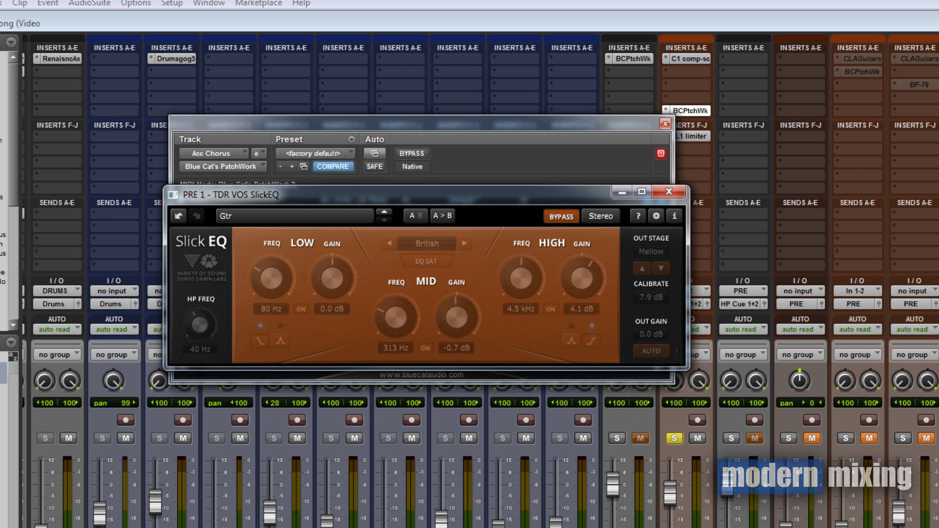
pyautogui.click(595, 94)
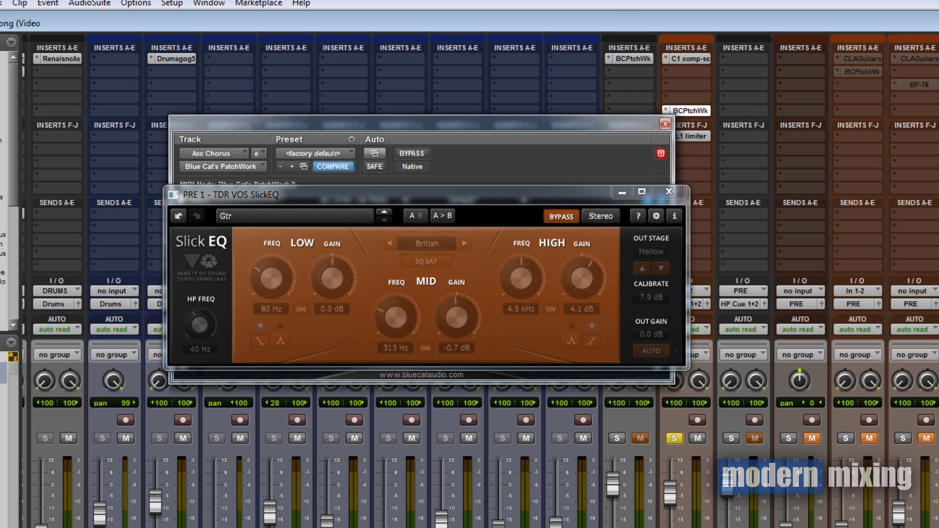
pyautogui.click(563, 217)
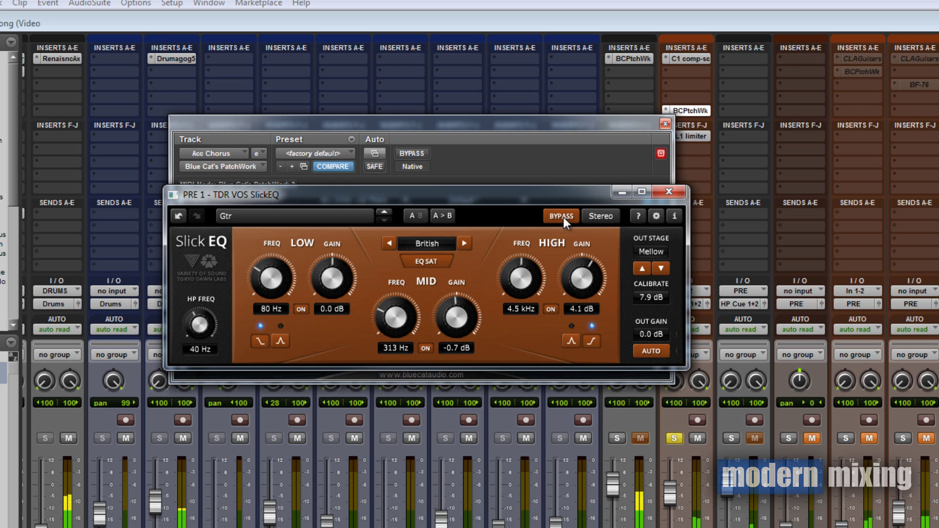
pyautogui.click(564, 217)
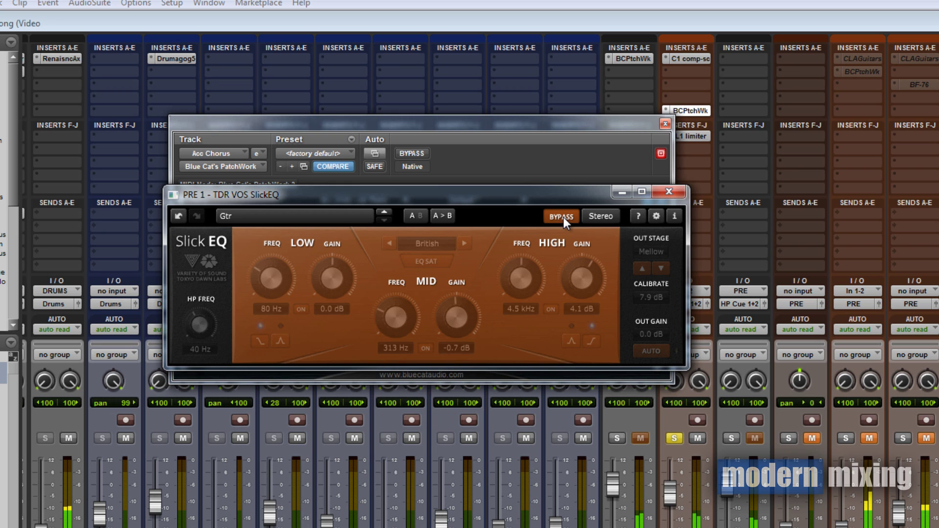
pyautogui.click(563, 217)
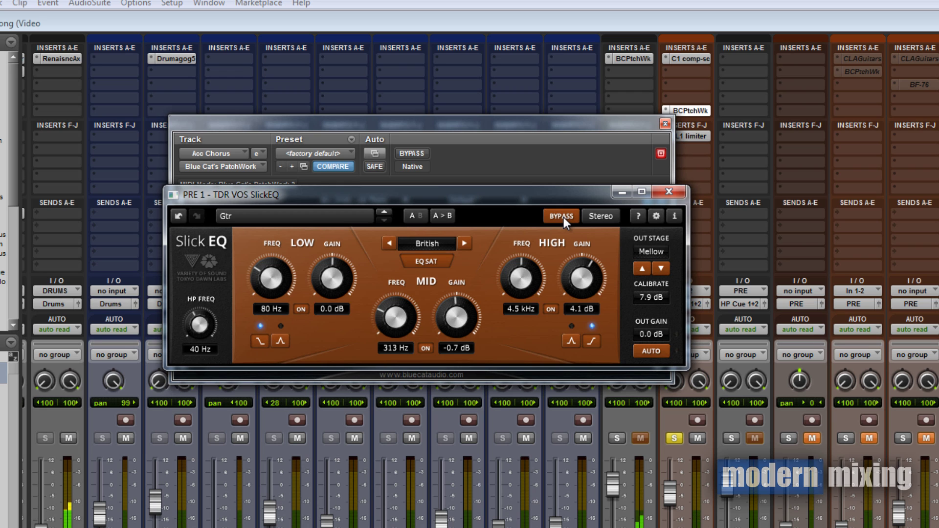
pyautogui.click(573, 30)
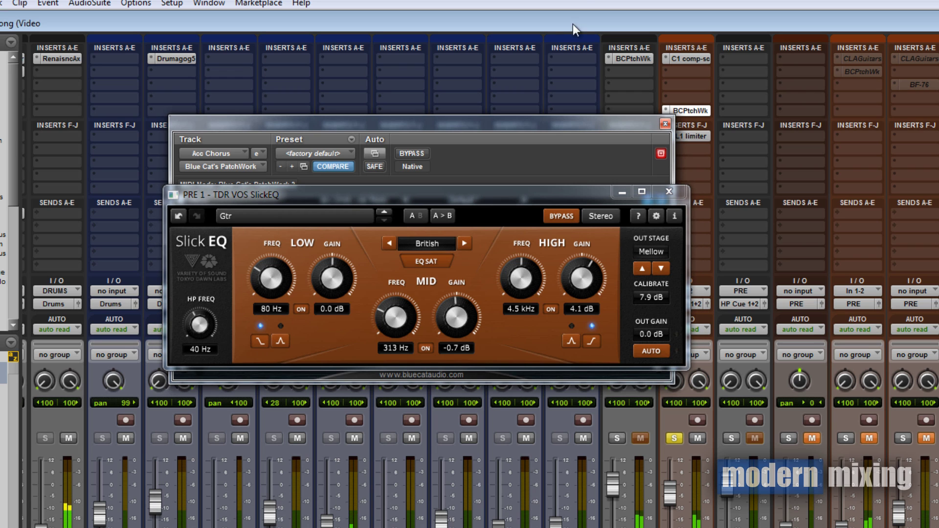
# Step: Unsolo the Acc Chorus track and compare the full mix with its SlickEQ bypassed and active, leaving it active
pyautogui.click(562, 218)
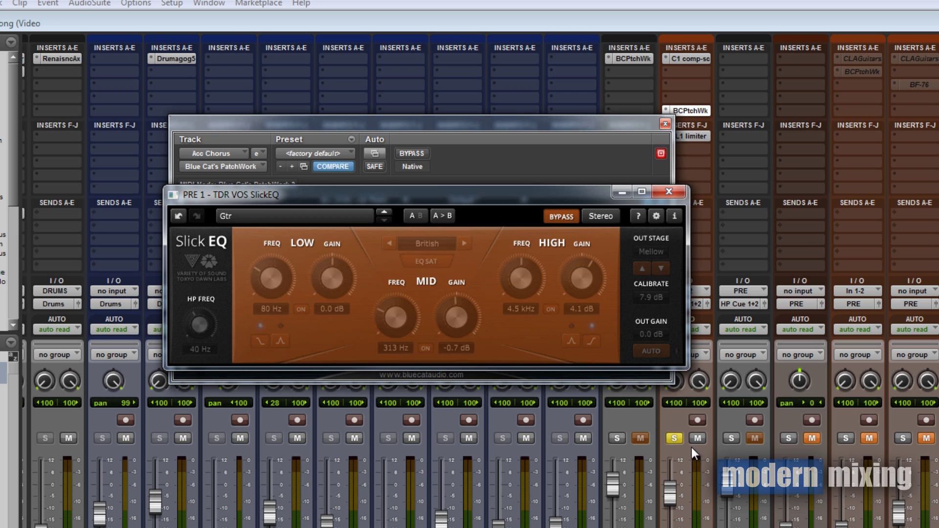
pyautogui.click(674, 441)
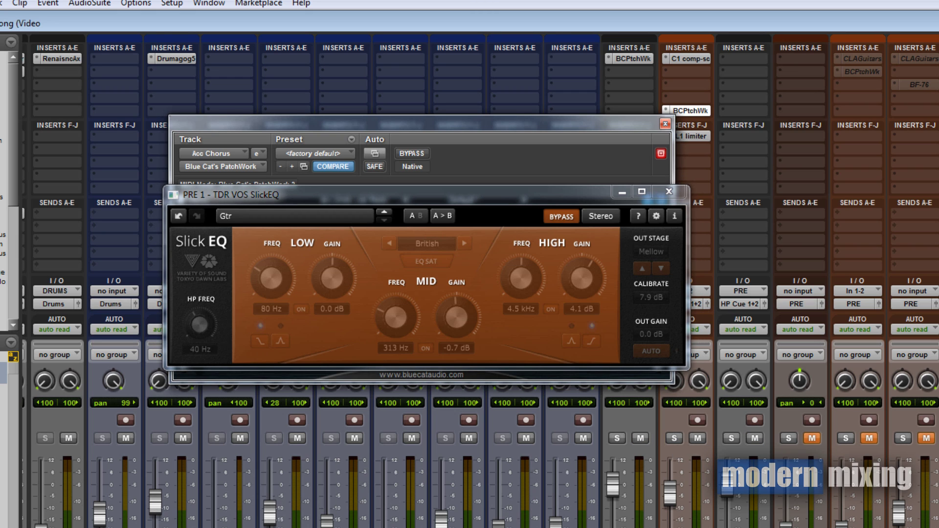
pyautogui.click(566, 217)
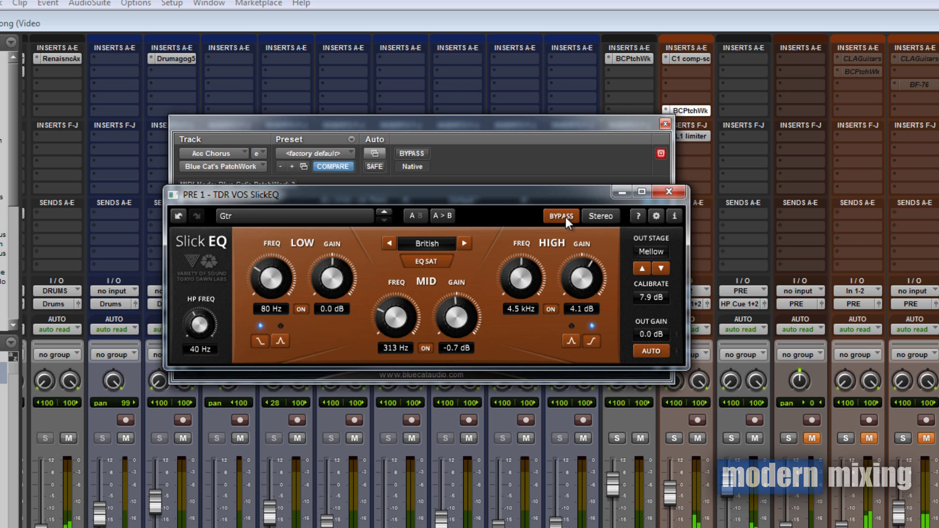
pyautogui.click(565, 217)
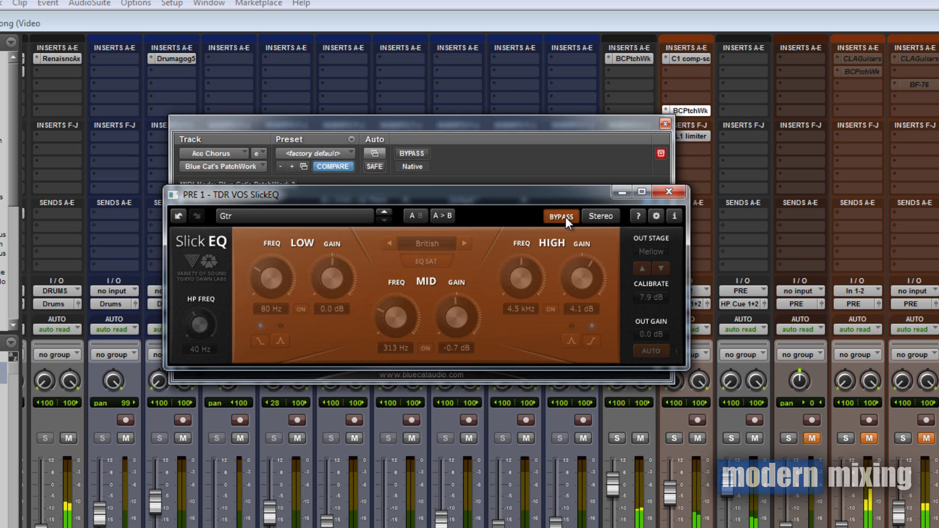
pyautogui.click(566, 217)
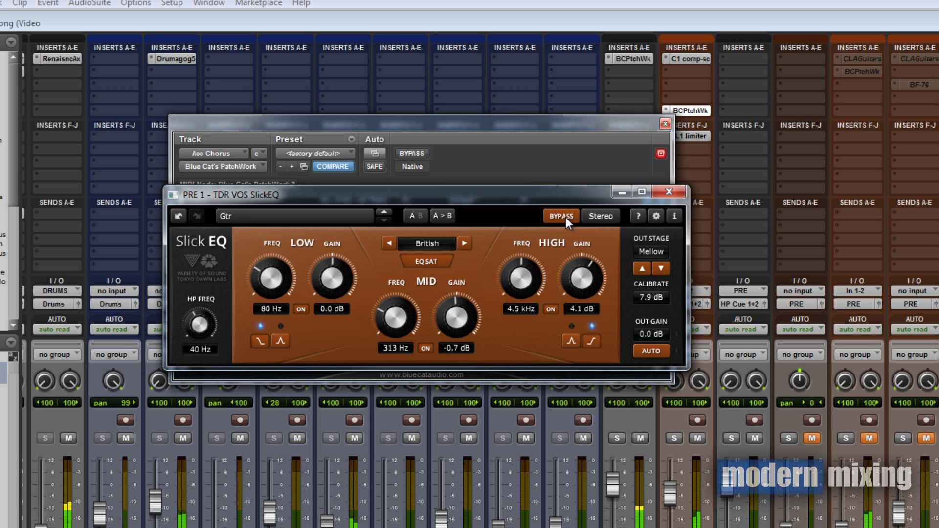
# Step: Close the Acc Chorus plugin windows and open the PatchWork insert on the Master 1 track
pyautogui.click(676, 191)
pyautogui.click(665, 124)
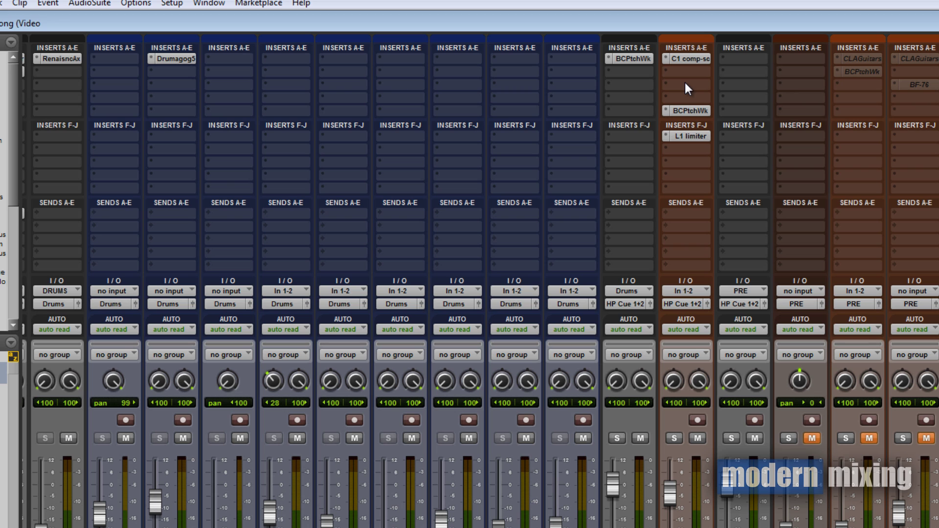
pyautogui.hscroll(-5, 469, 278)
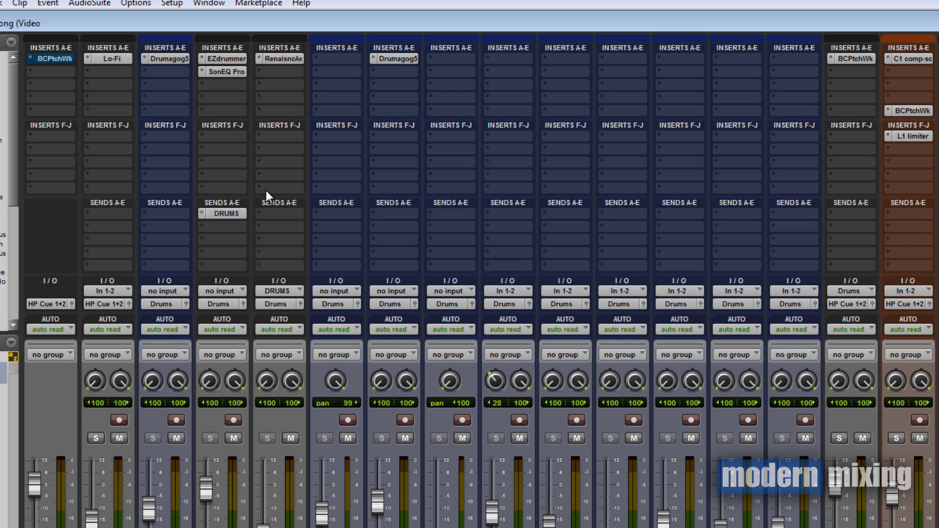
pyautogui.click(63, 59)
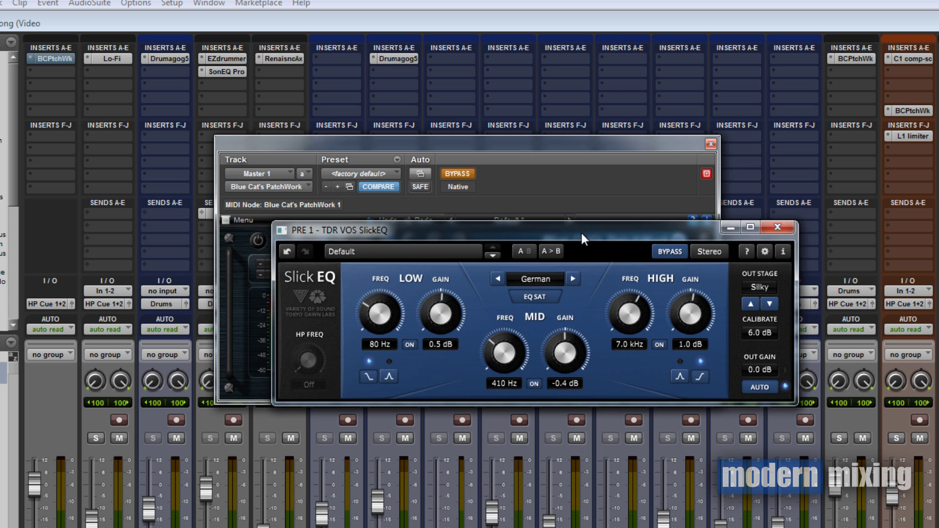
# Step: Arrange the Master 1 plugin windows so SlickEQ overlaps the PatchWork window while the PatchWork header stays accessible
pyautogui.moveTo(509, 143); pyautogui.dragTo(633, 157)
pyautogui.moveTo(586, 230); pyautogui.dragTo(550, 237)
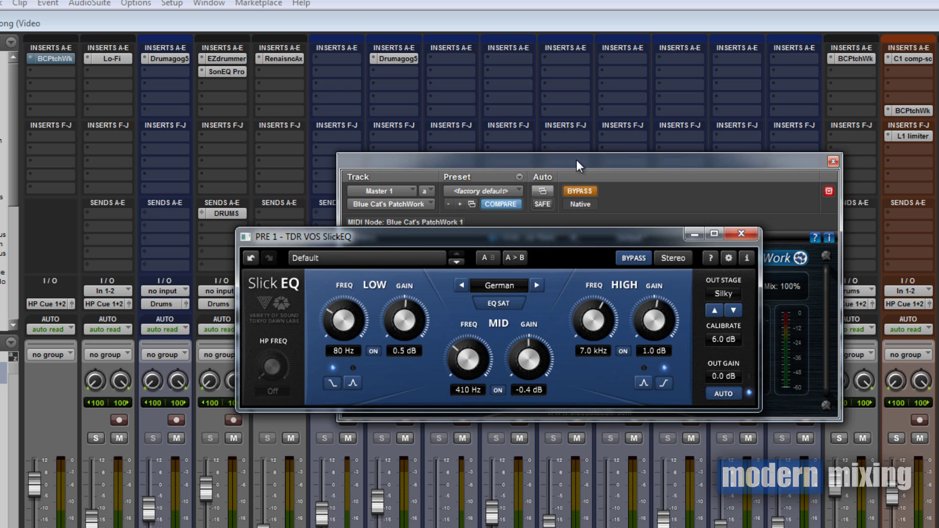
pyautogui.moveTo(576, 160); pyautogui.dragTo(451, 157)
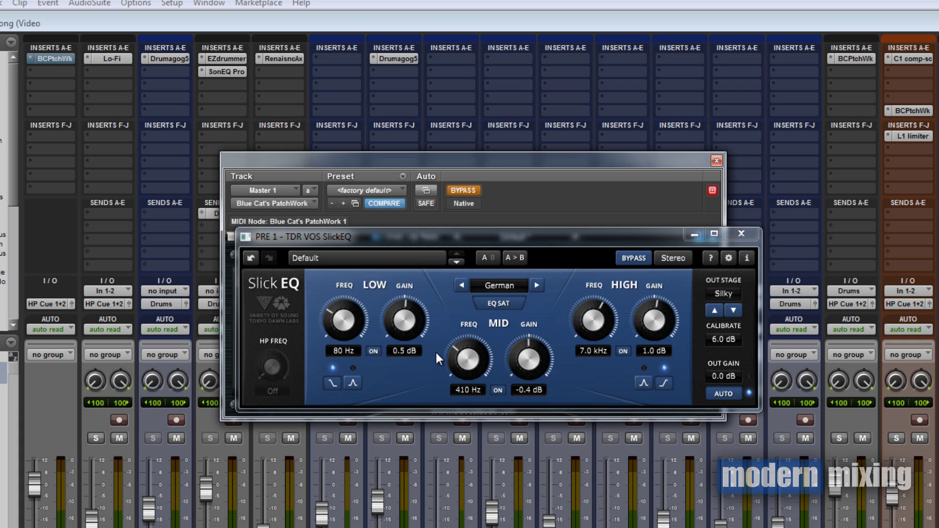
pyautogui.moveTo(574, 236); pyautogui.dragTo(524, 238)
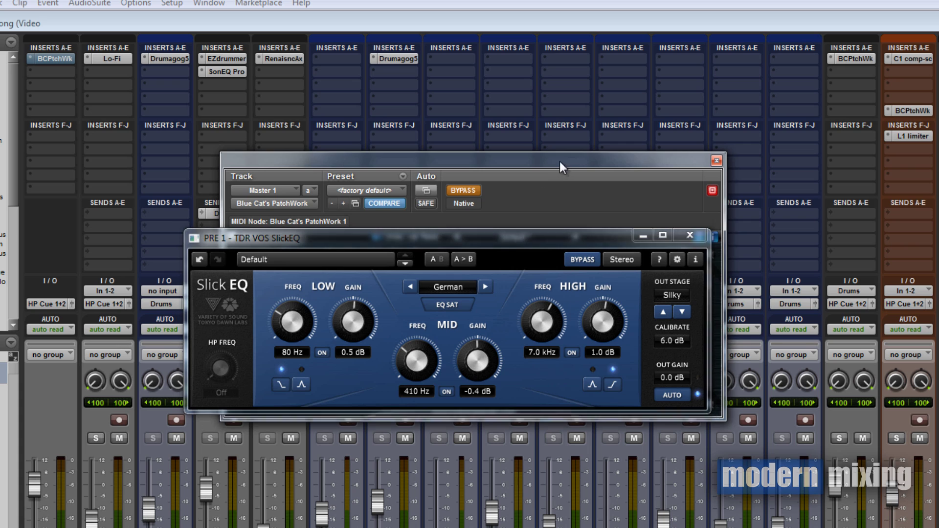
pyautogui.moveTo(560, 161); pyautogui.dragTo(537, 157)
pyautogui.moveTo(530, 233); pyautogui.dragTo(535, 226)
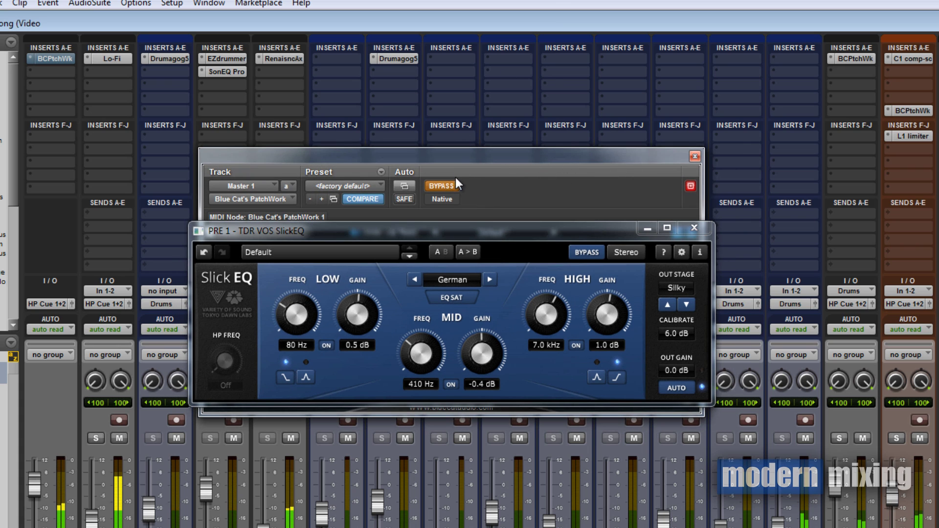
# Step: Take the Master 1 PatchWork insert out of bypass and compare the mix with SlickEQ bypassed and active, leaving it active
pyautogui.click(587, 252)
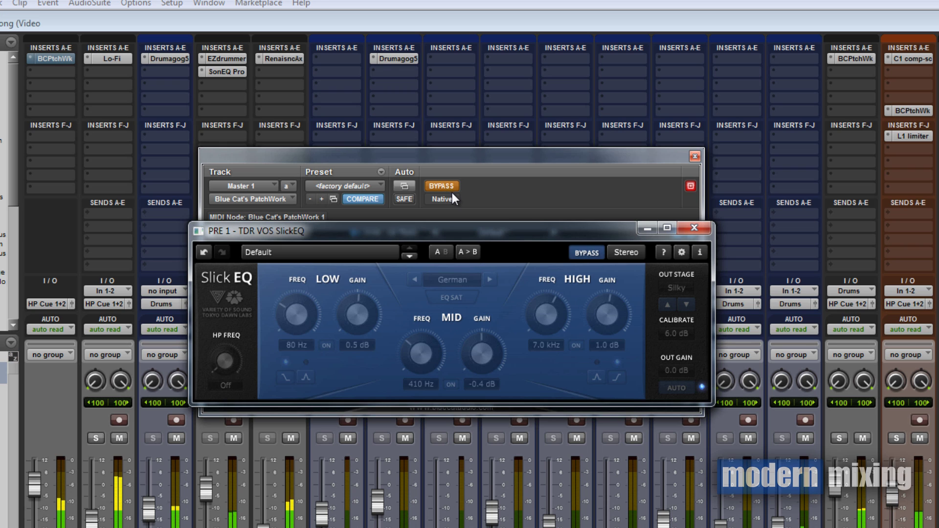
pyautogui.click(449, 187)
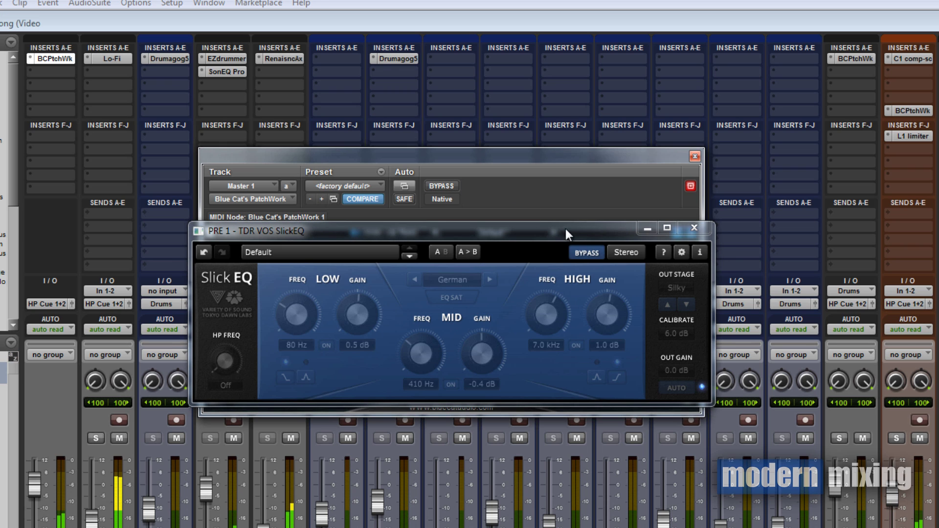
pyautogui.click(594, 254)
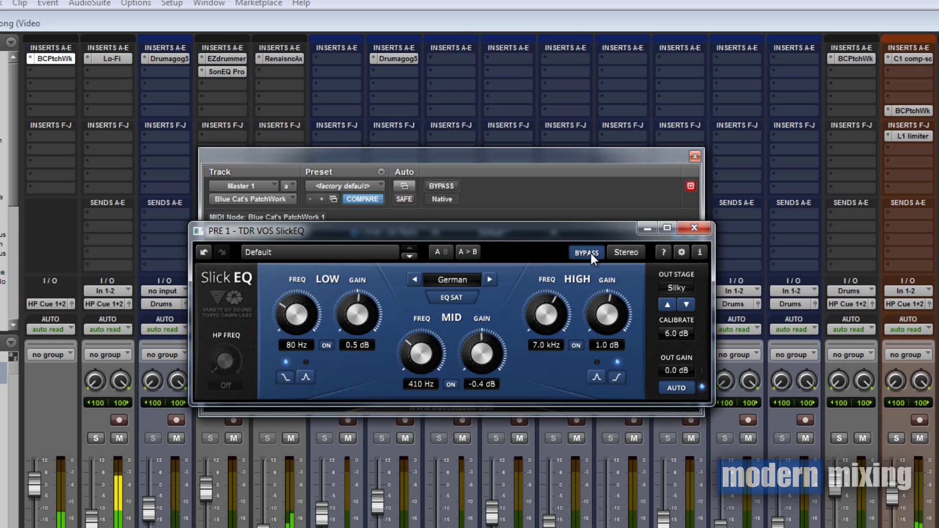
pyautogui.click(591, 253)
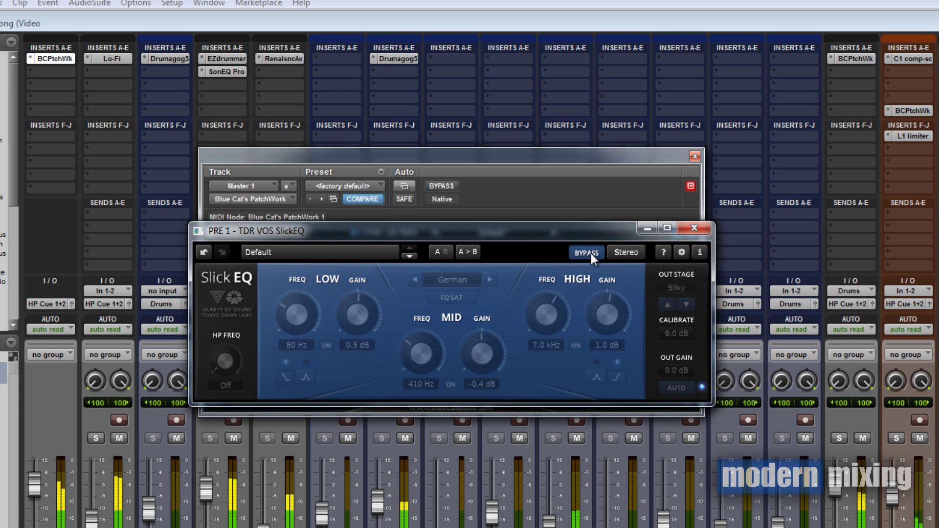
pyautogui.click(590, 253)
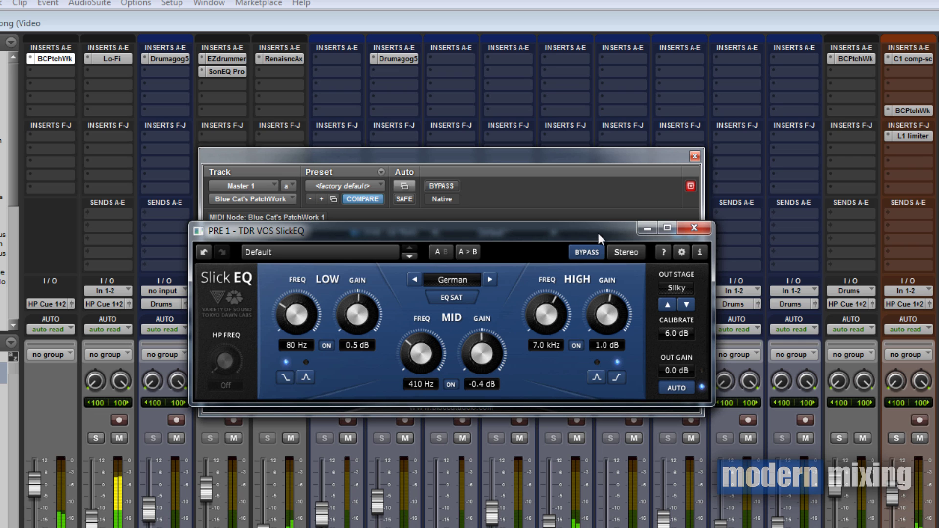
pyautogui.click(695, 165)
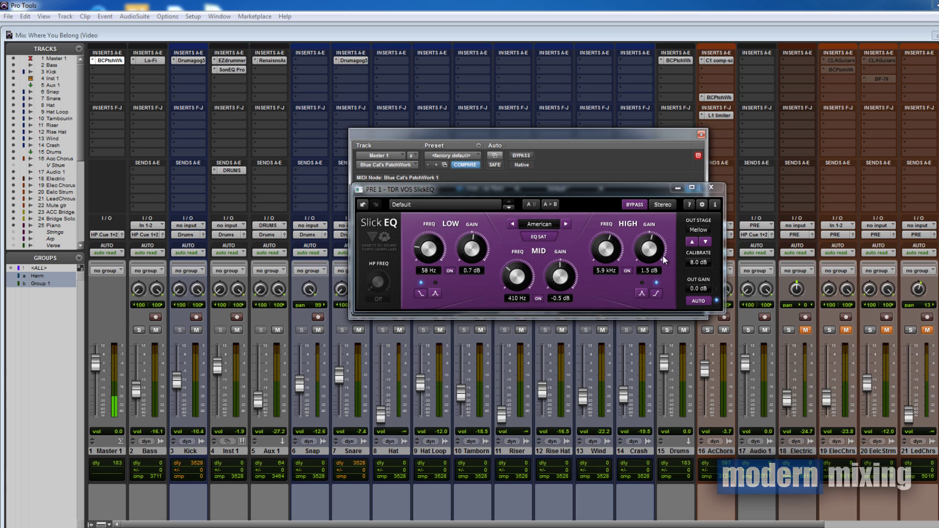
# Step: Review the EQ model and output stage choices in the Master 1 SlickEQ, keeping American and Mellow
pyautogui.click(548, 223)
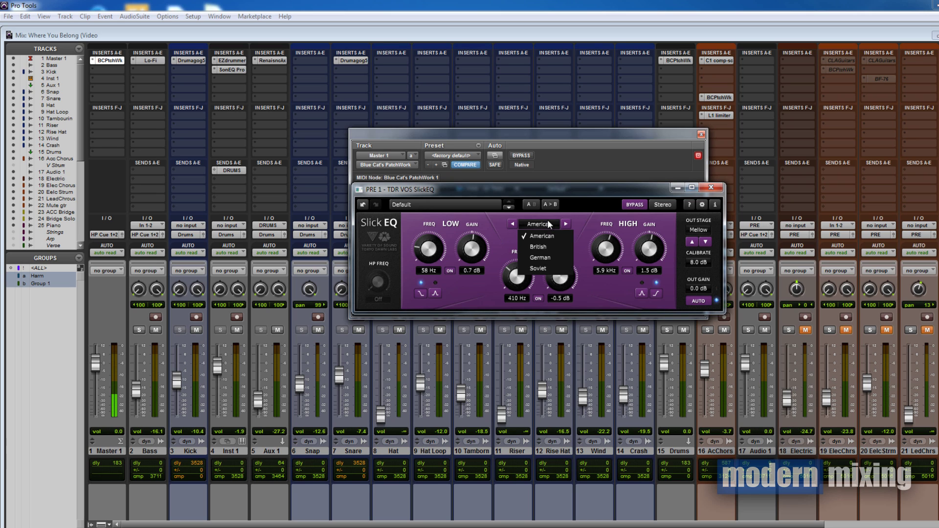
pyautogui.click(585, 222)
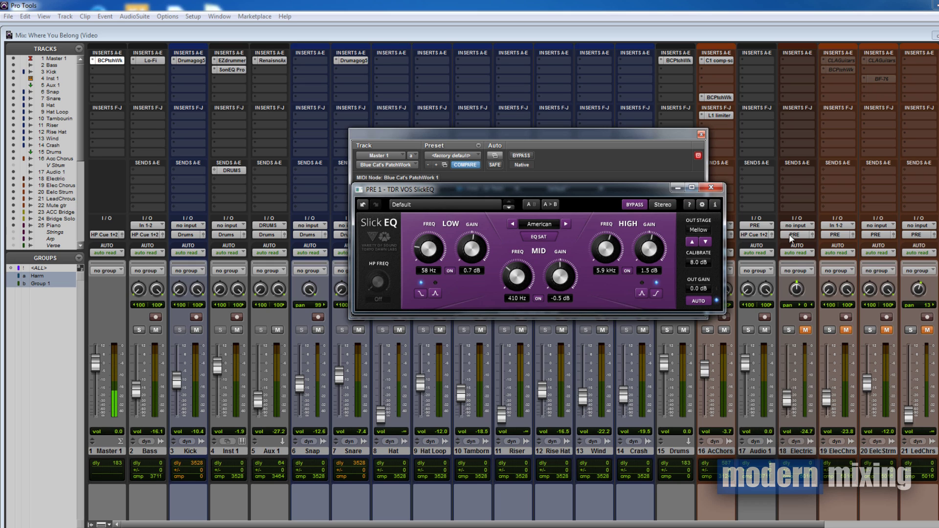
pyautogui.click(698, 230)
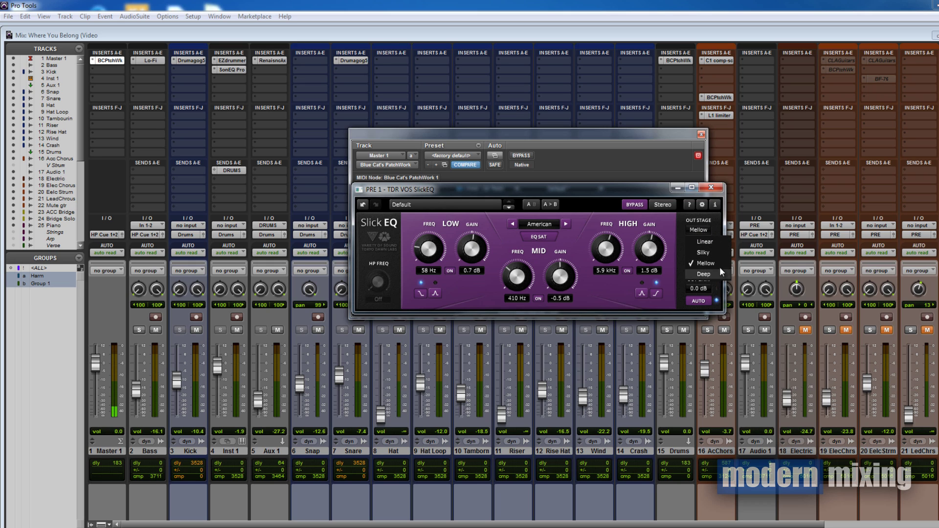
pyautogui.click(706, 257)
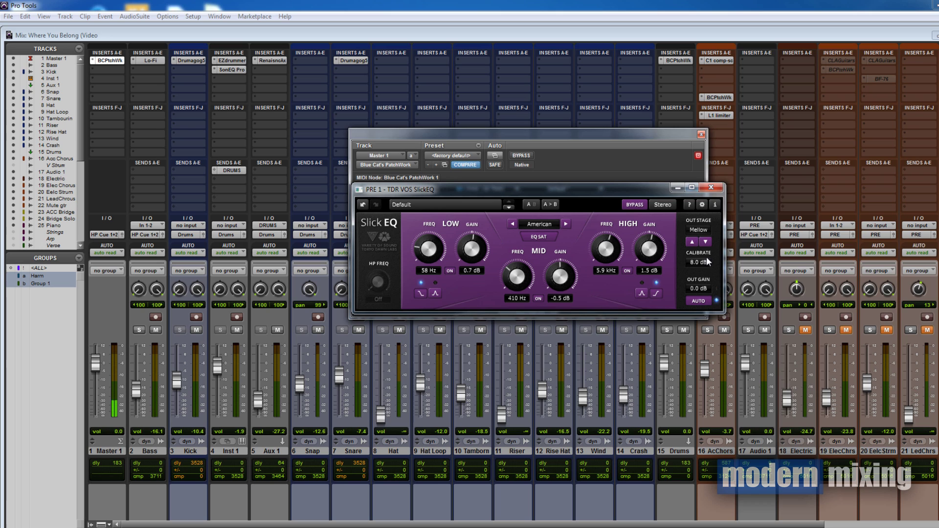